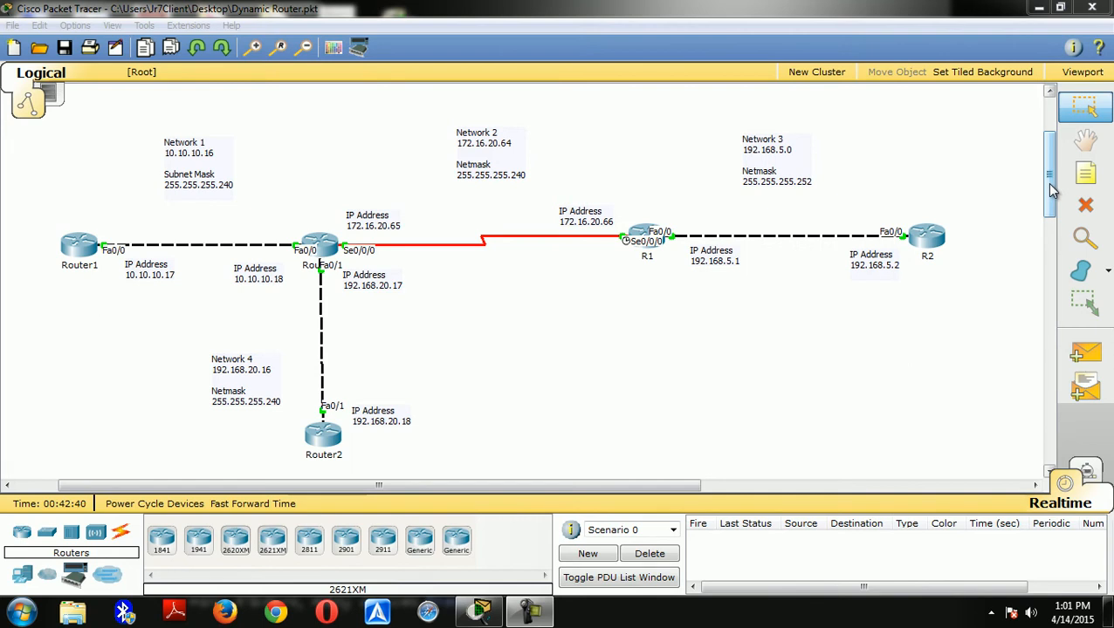
- Shift the Network 4 label slightly toward the Router2 link and move the 10.10.10.17 address label beneath Router1
drag(1052, 190, 1055, 185)
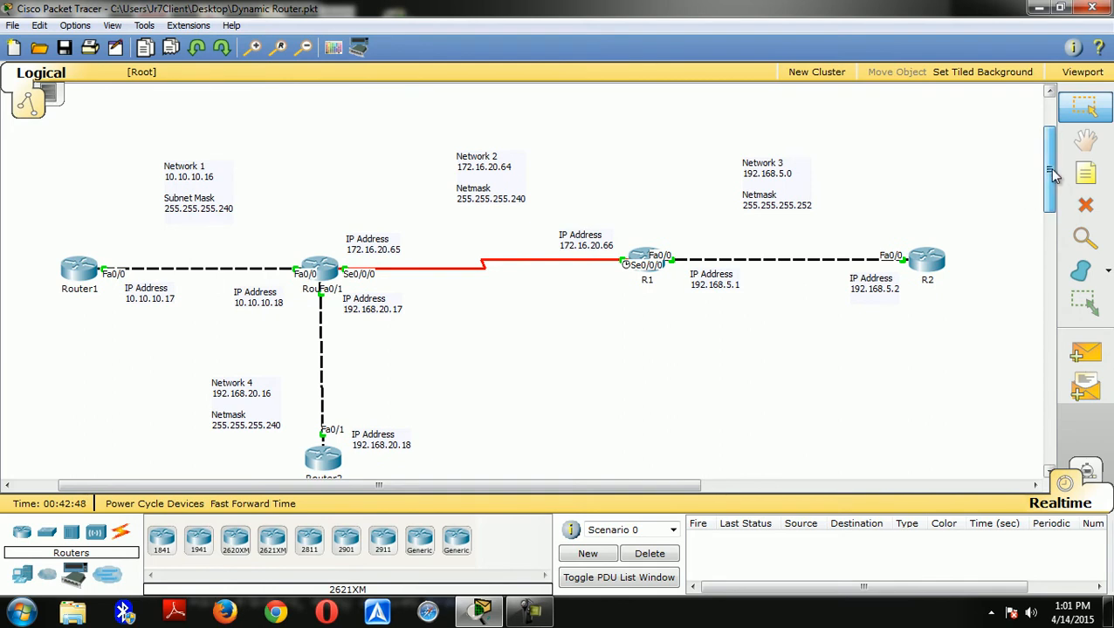
scroll(1051, 153, down, 1)
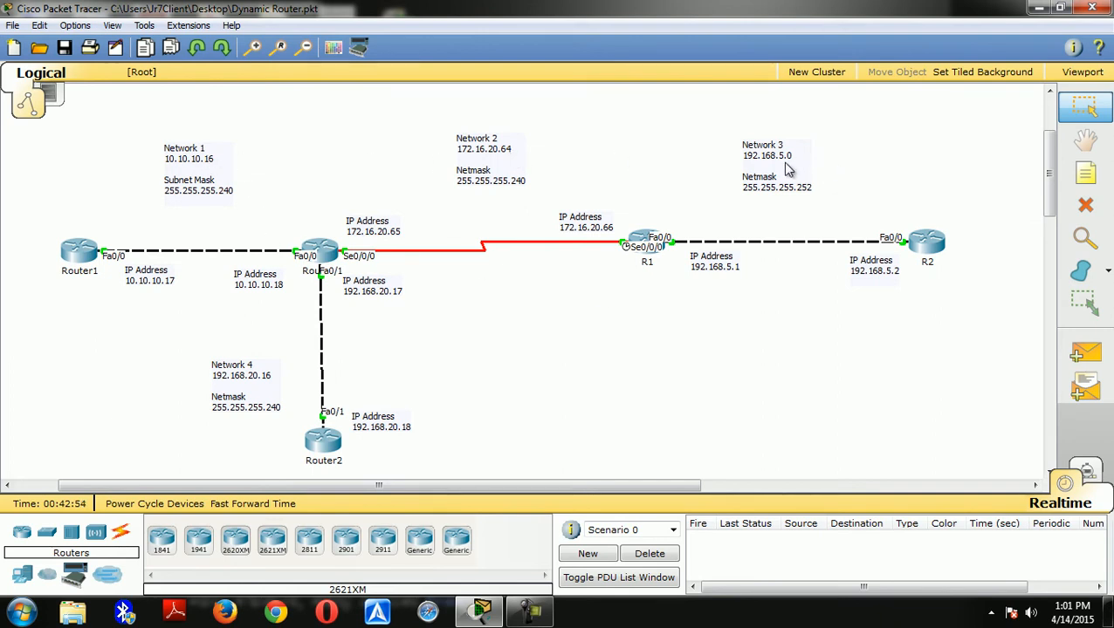
click(266, 382)
drag(266, 382, 279, 376)
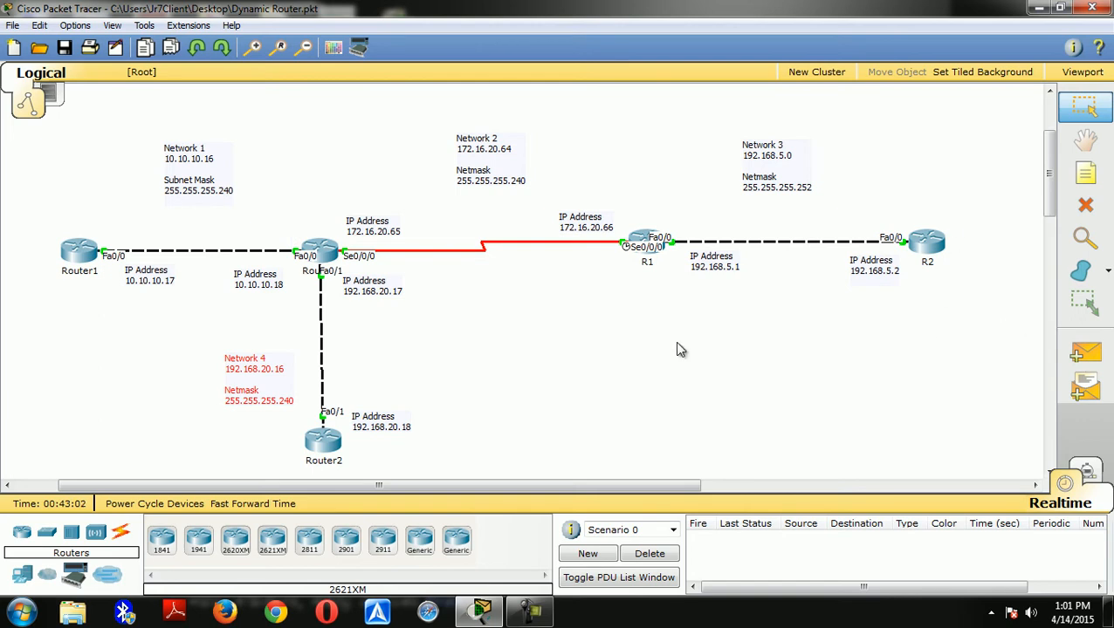
drag(144, 277, 102, 282)
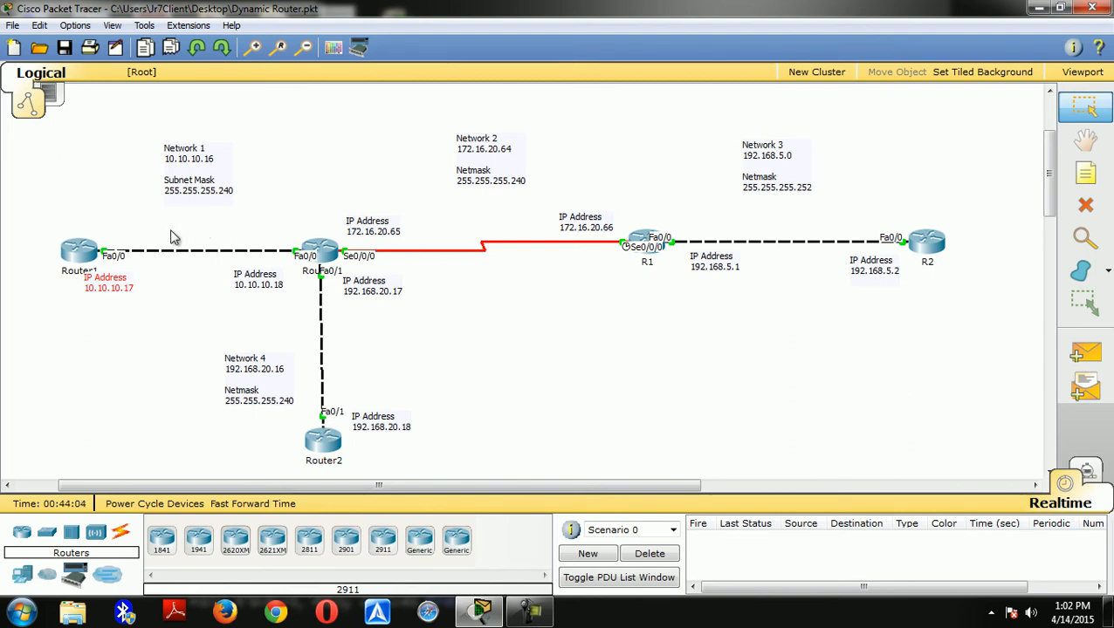
- Try to enter privileged EXEC mode in Router1's command line
click(77, 253)
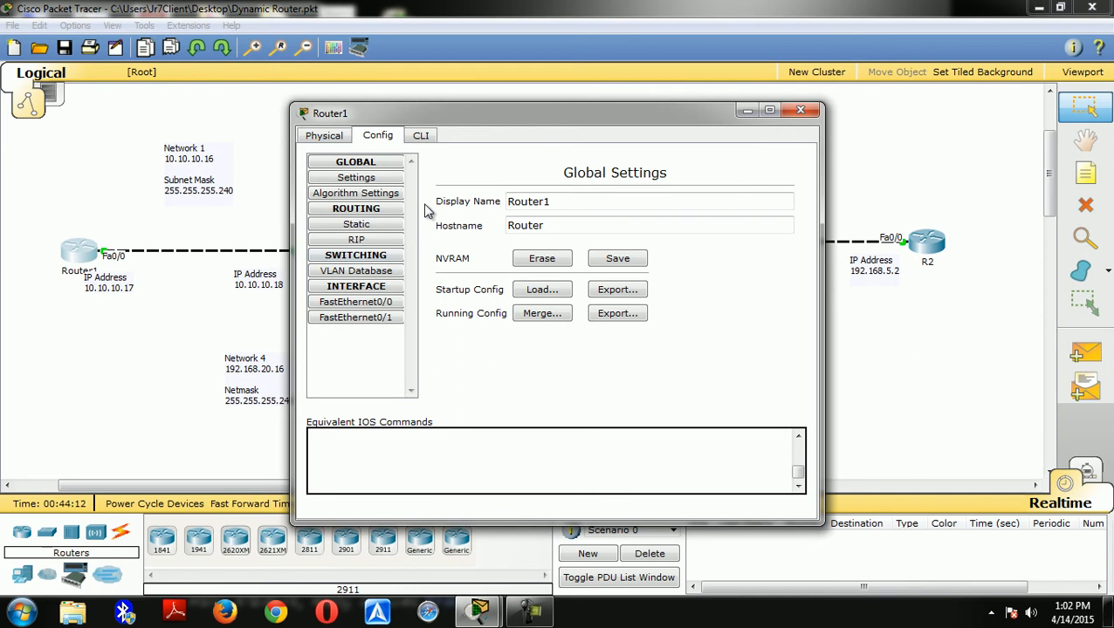
click(421, 137)
key(Return)
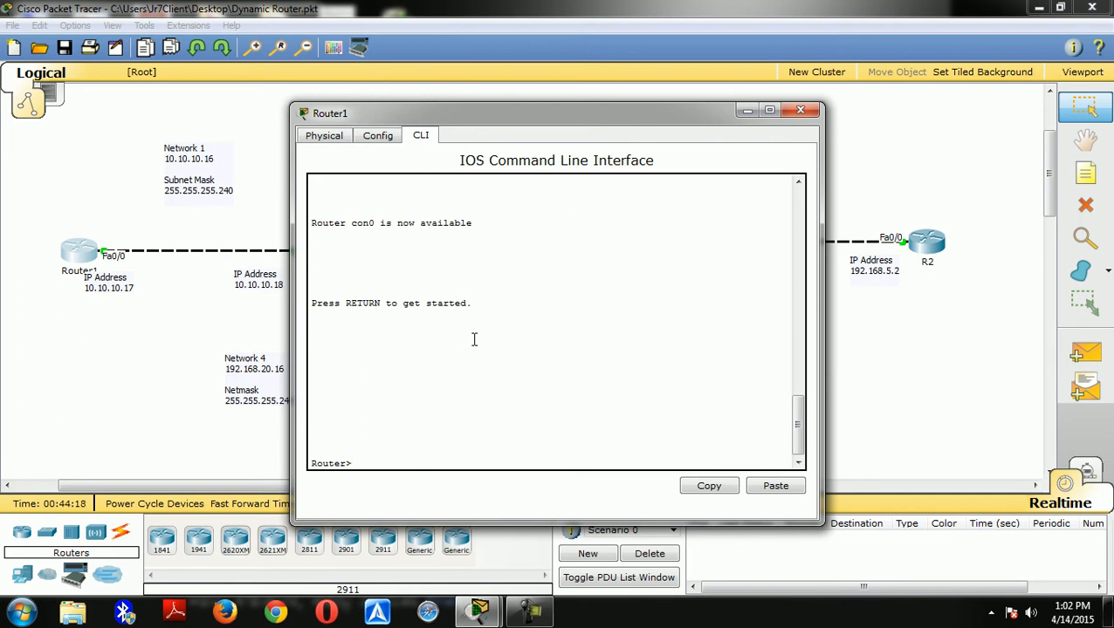
click(378, 137)
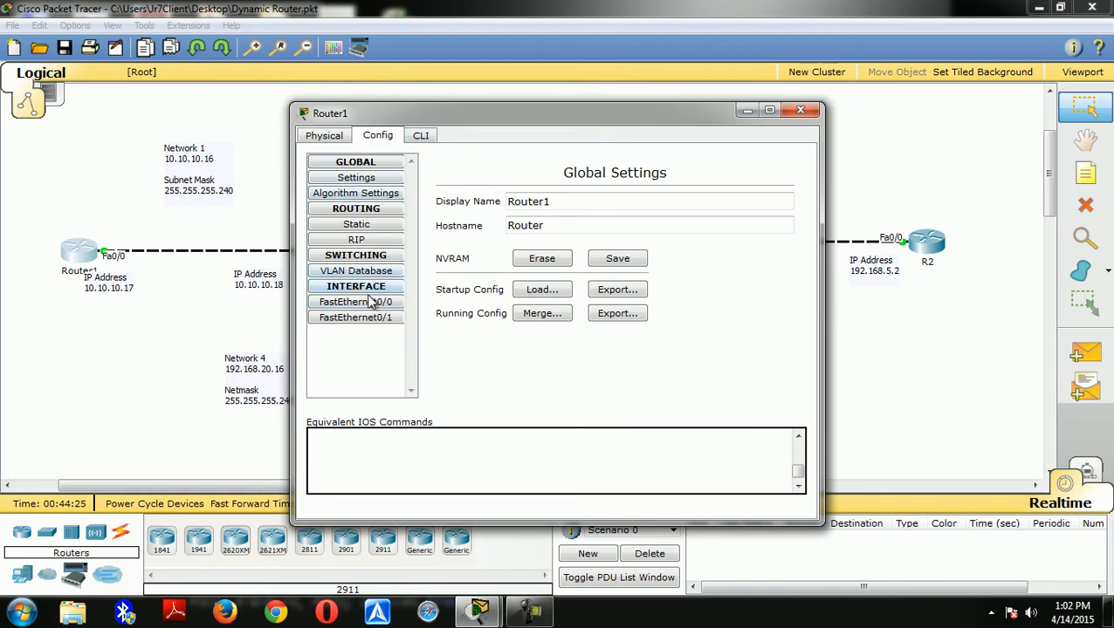
click(420, 138)
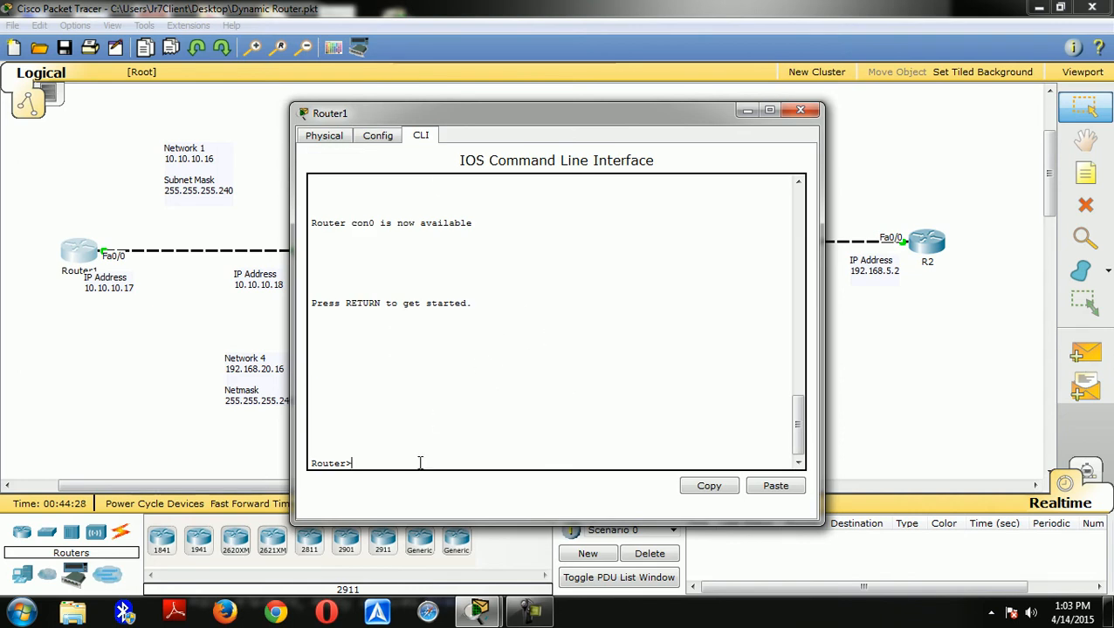
text(en\)
key(Return)
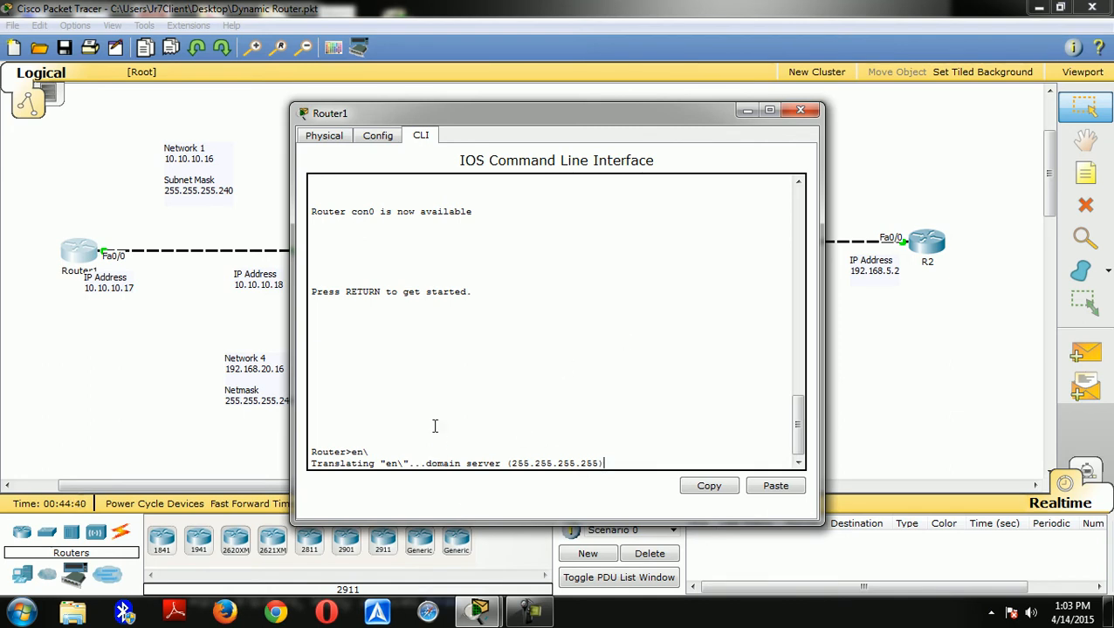
click(800, 110)
- Enter privileged mode and global configuration mode in Router2's command line, keeping the topology around it visible
click(321, 445)
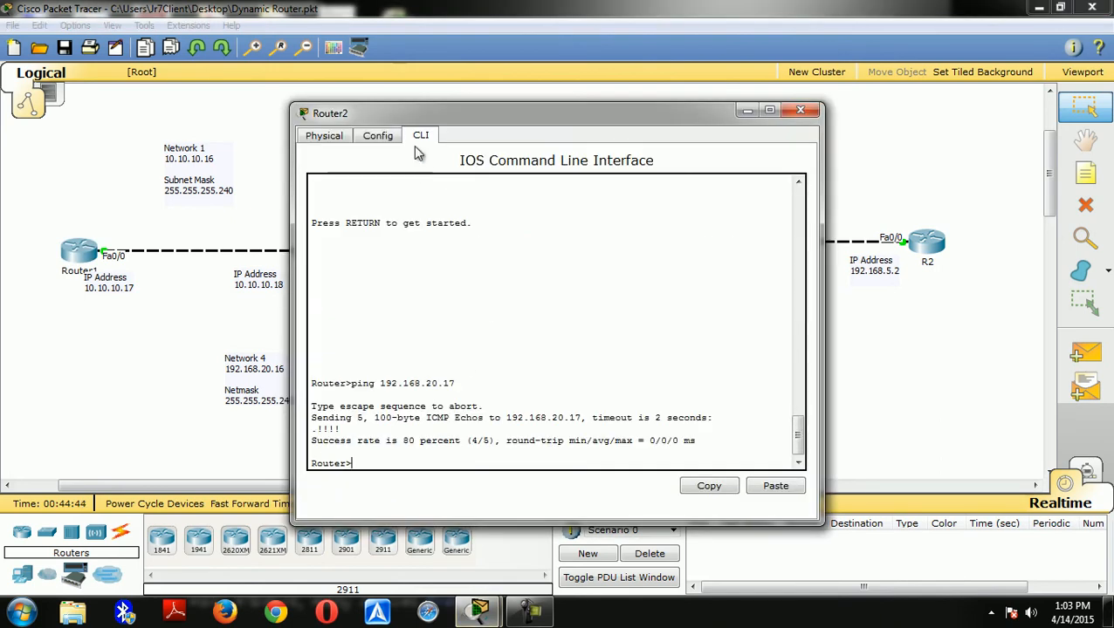
drag(469, 118, 689, 128)
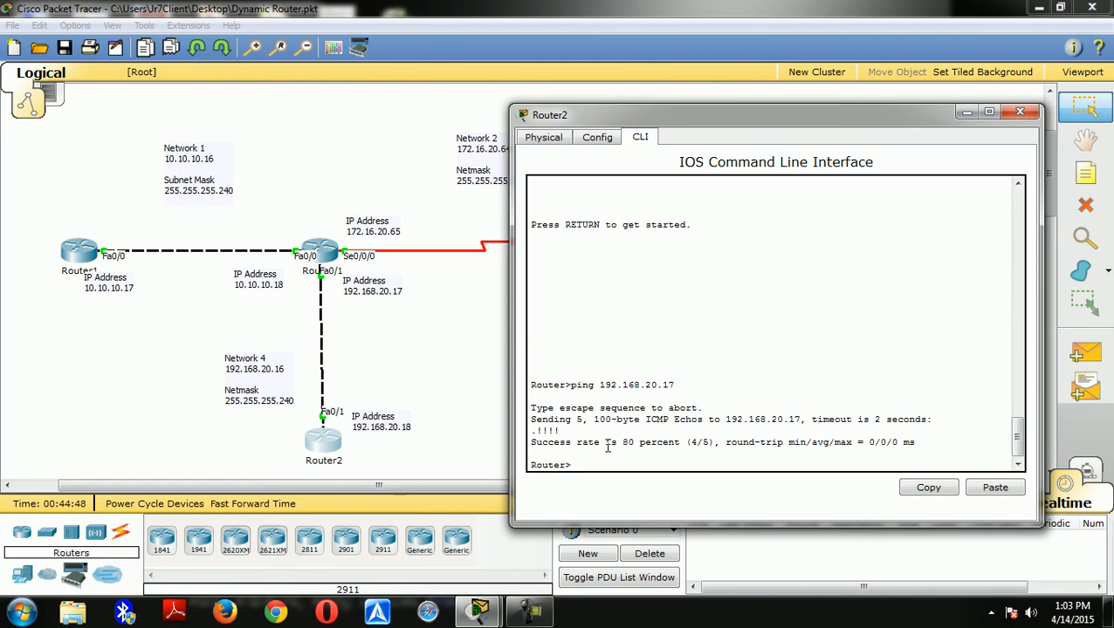
text(en)
key(Return)
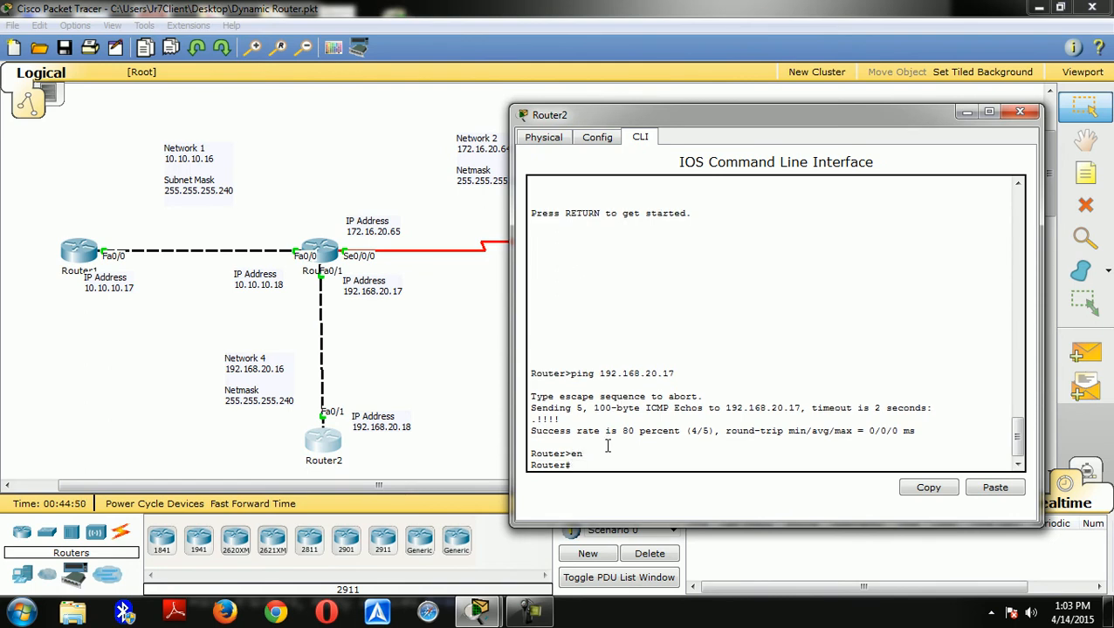
text(conf t)
key(Tab)
text(termi)
key(Tab)
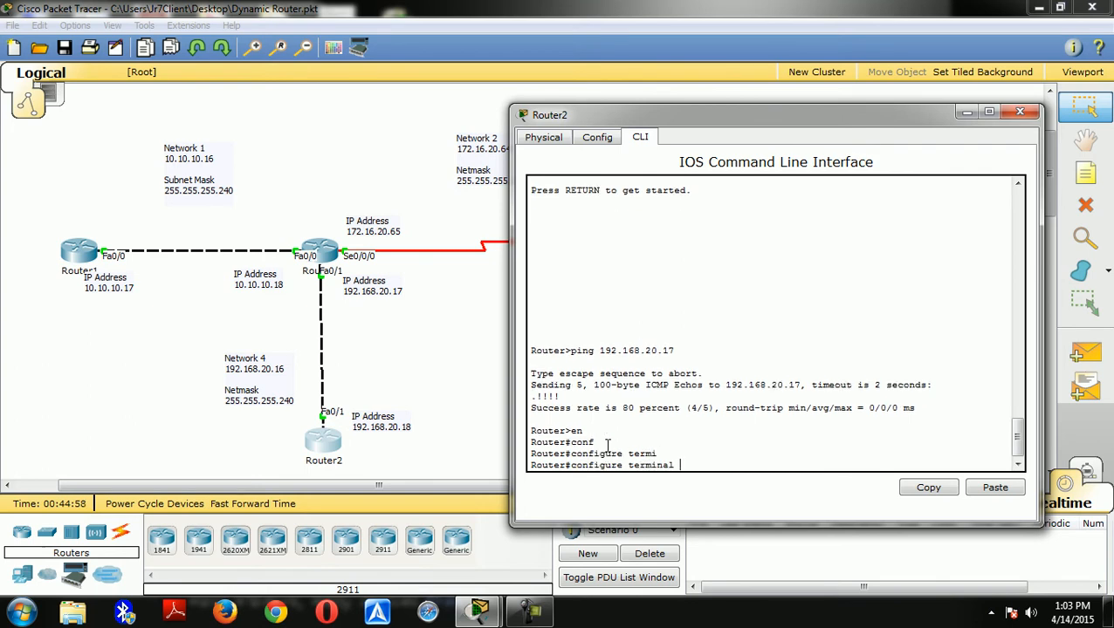
key(Return)
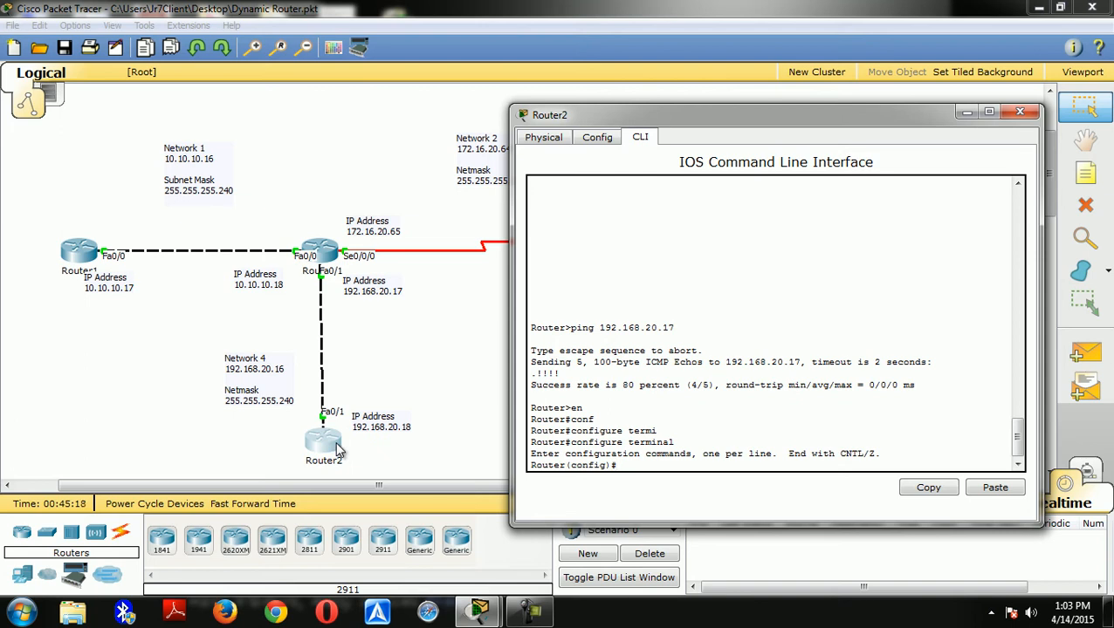
- Start the RIP routing process on Router2 and set it to version 2
text(router rip)
key(Return)
text(version 2)
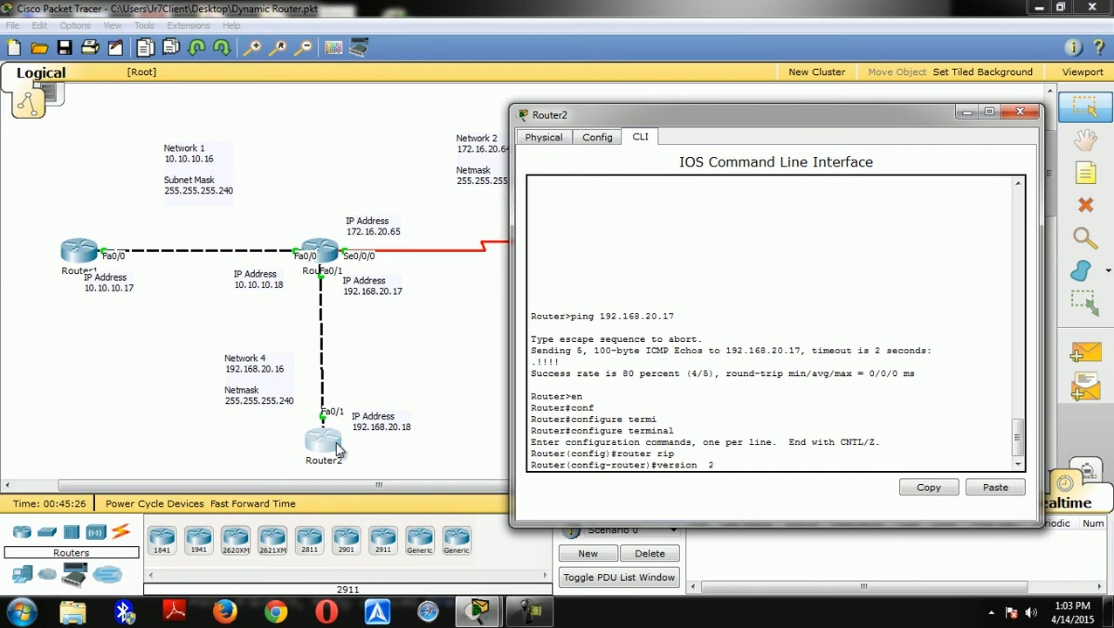
key(Return)
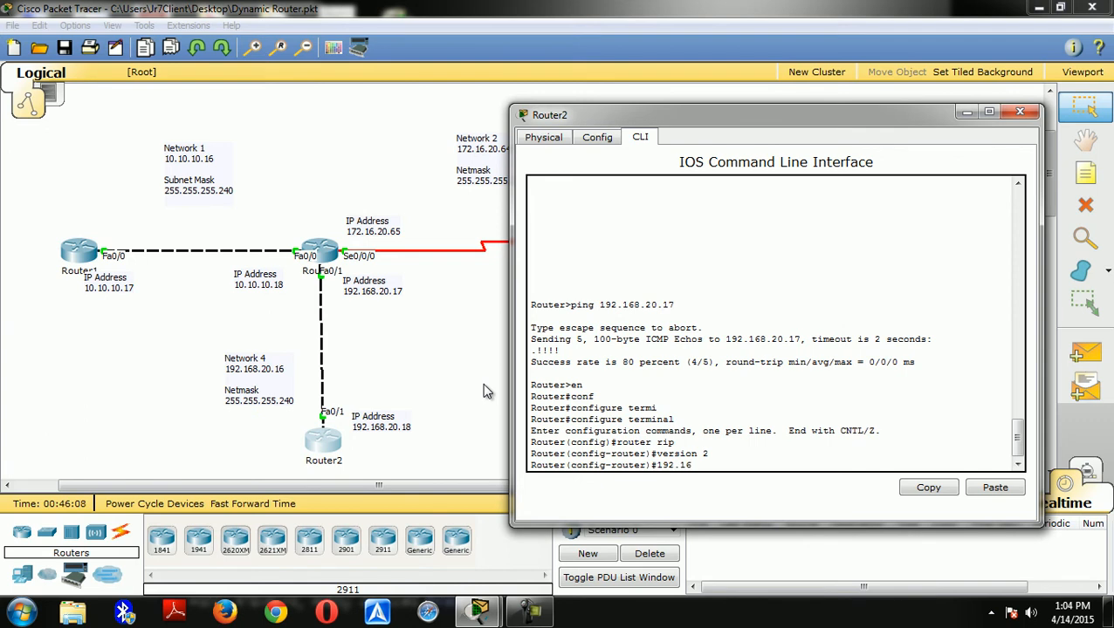
- Advertise network 192.168.20.16 in Router2's RIP configuration
text(.16)
key(Return)
key(Up)
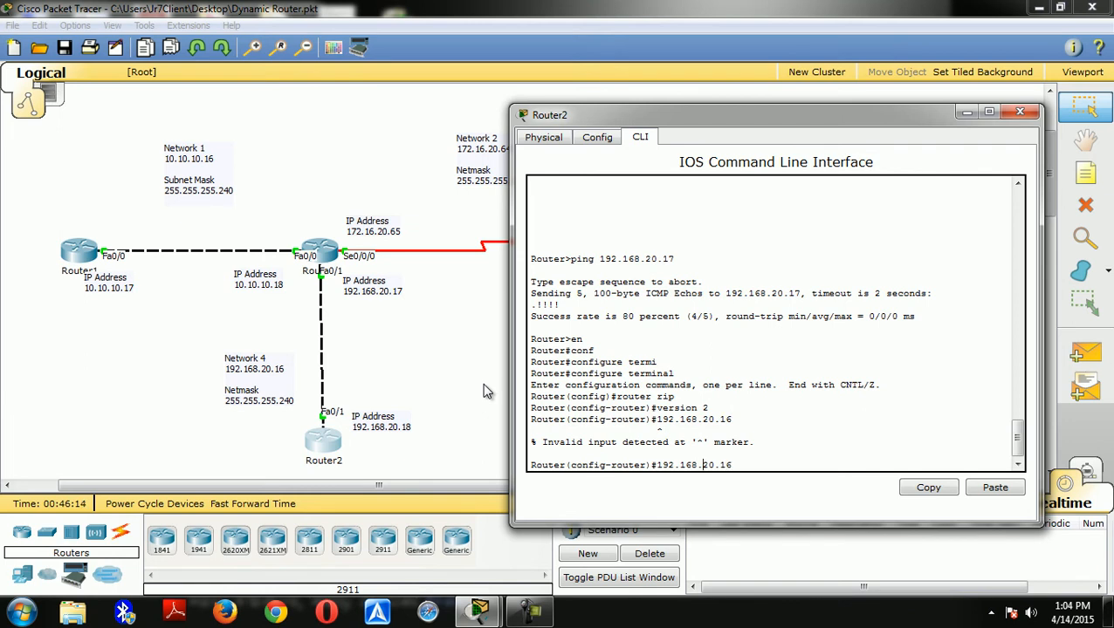
text(network)
key(Return)
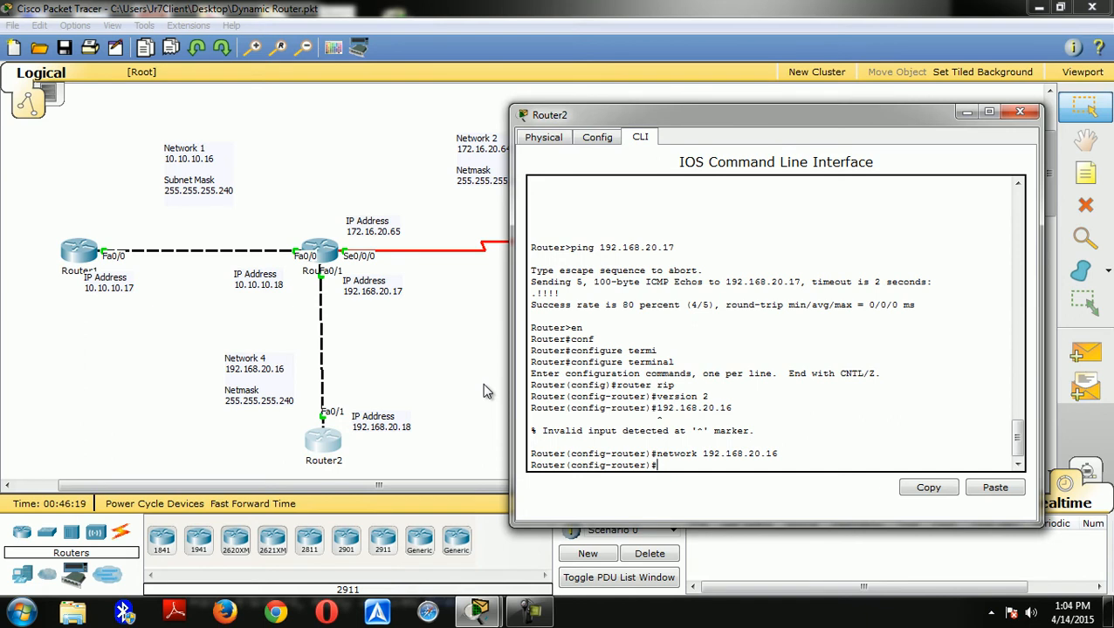
- Show Router2's IP routing table from within the router configuration mode and close its window
text(do show ip route)
key(Return)
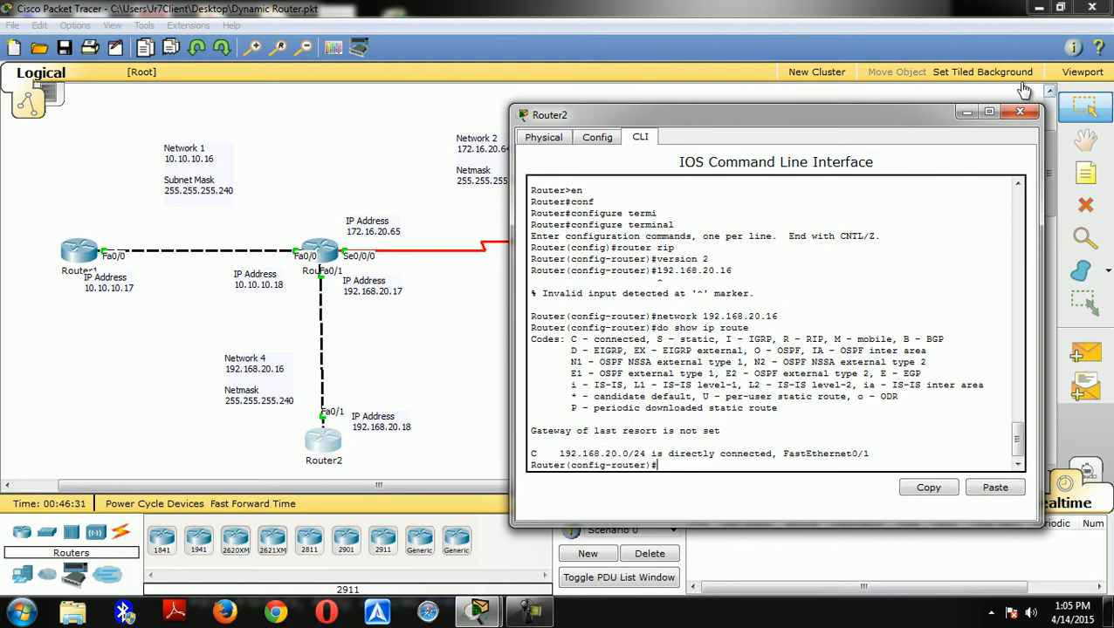
click(1019, 112)
- Enter privileged mode and global configuration mode in Router1's command line
click(70, 255)
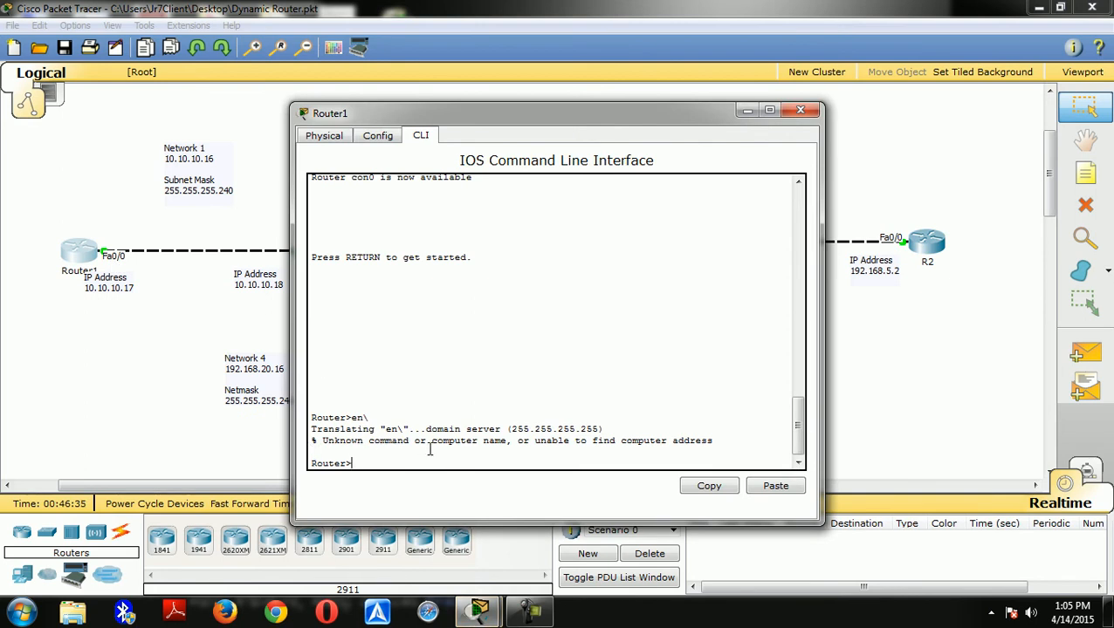
text(en)
key(Return)
text(conf)
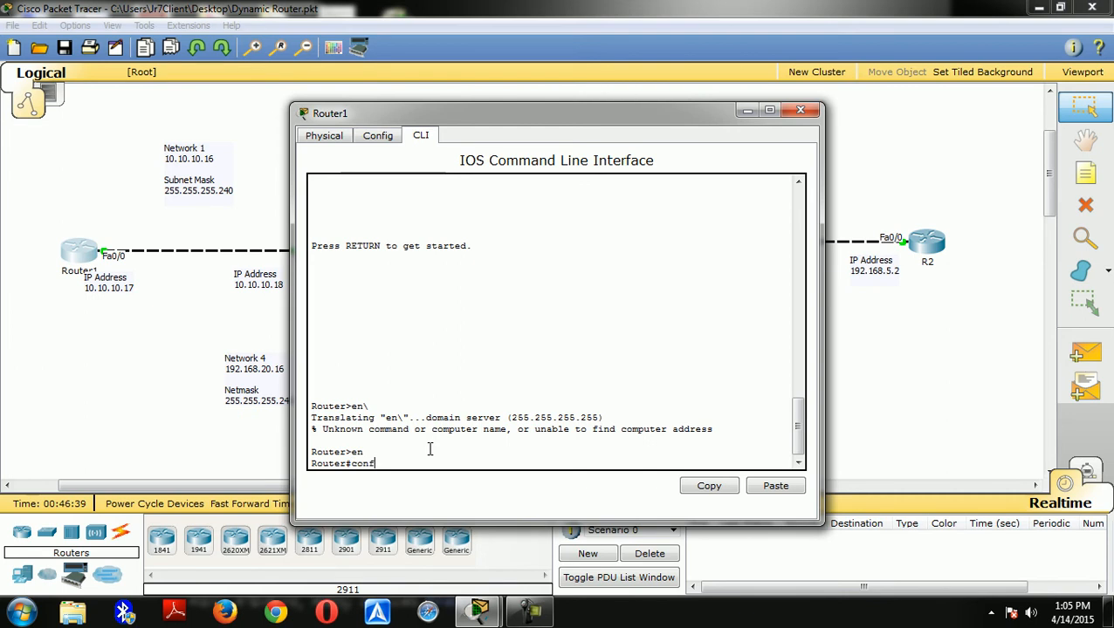
text( t)
key(Return)
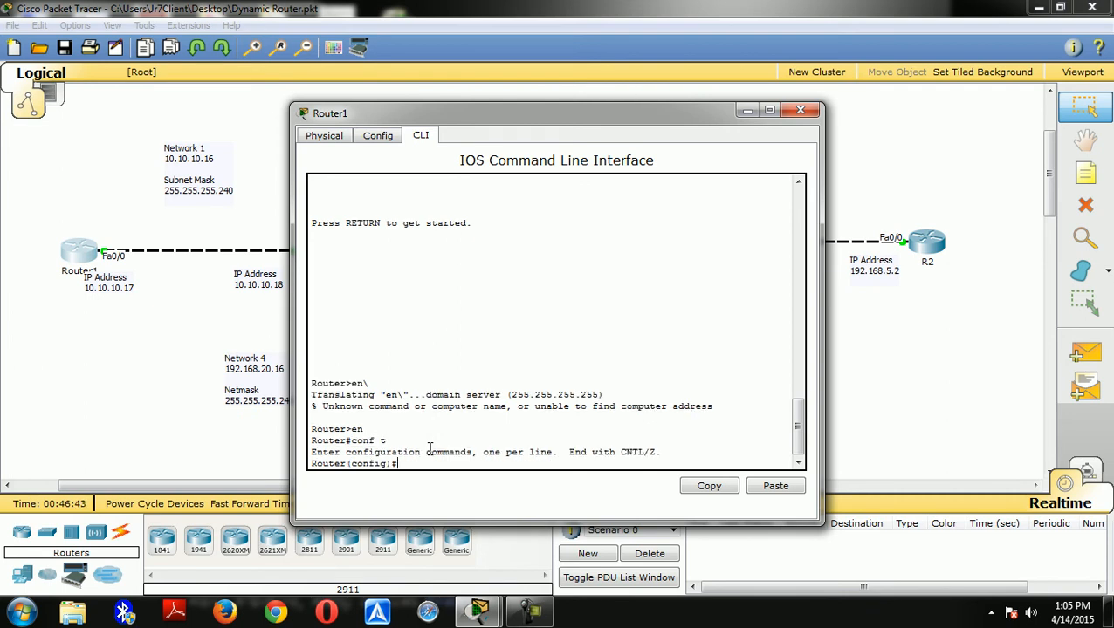
- Start the RIP routing process on Router1 and set it to version 2
text(network)
key(BackSpace)
key(BackSpace)
key(BackSpace)
key(BackSpace)
key(BackSpace)
key(BackSpace)
key(BackSpace)
text(router rip)
key(Return)
text(ve)
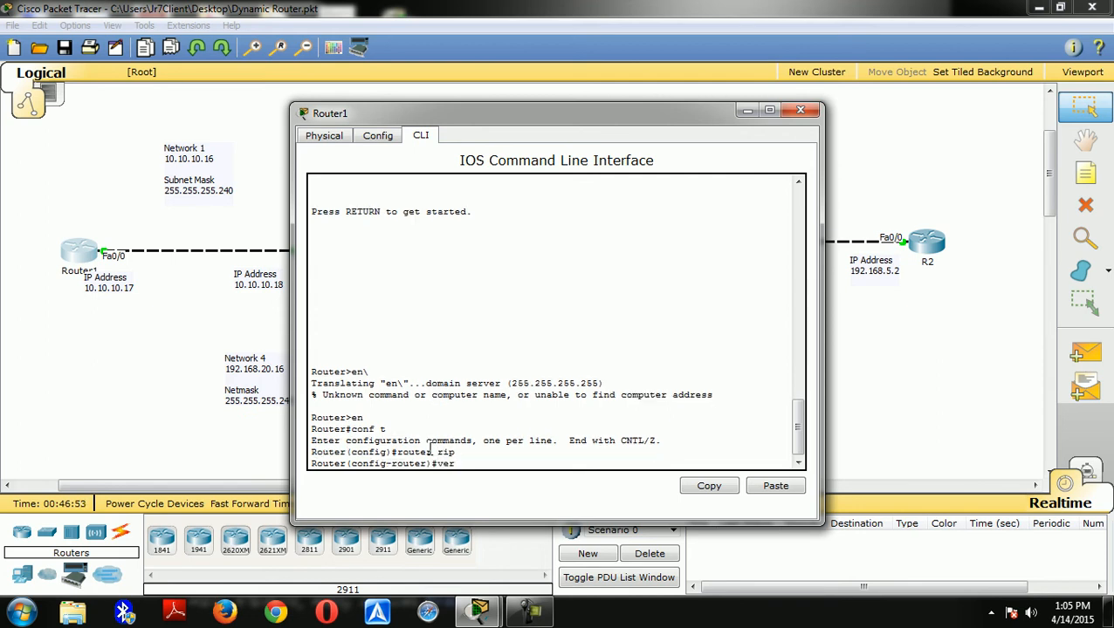
text(r)
key(BackSpace)
key(Tab)
key(Tab)
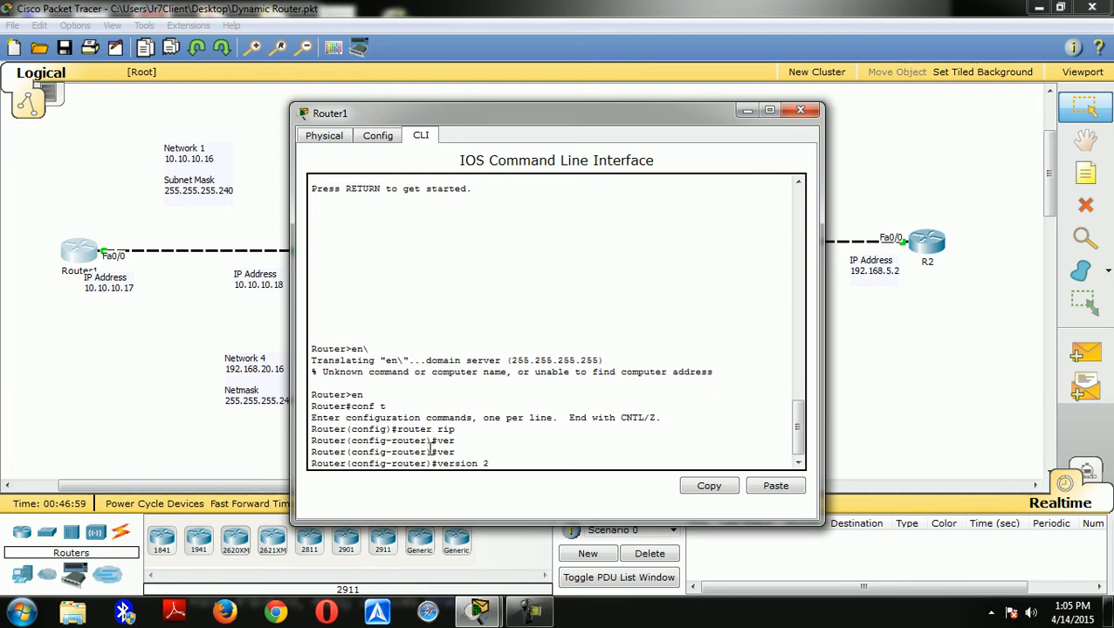
text(2)
key(Return)
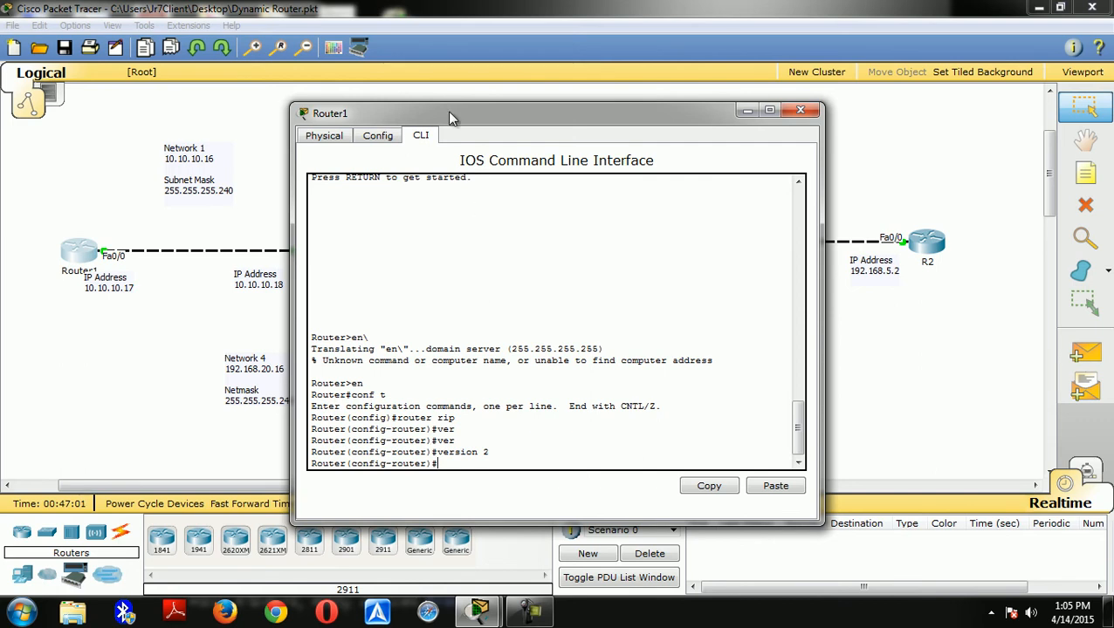
- Advertise network 10.10.10.16 in Router1's RIP configuration and close its window
drag(446, 114, 732, 130)
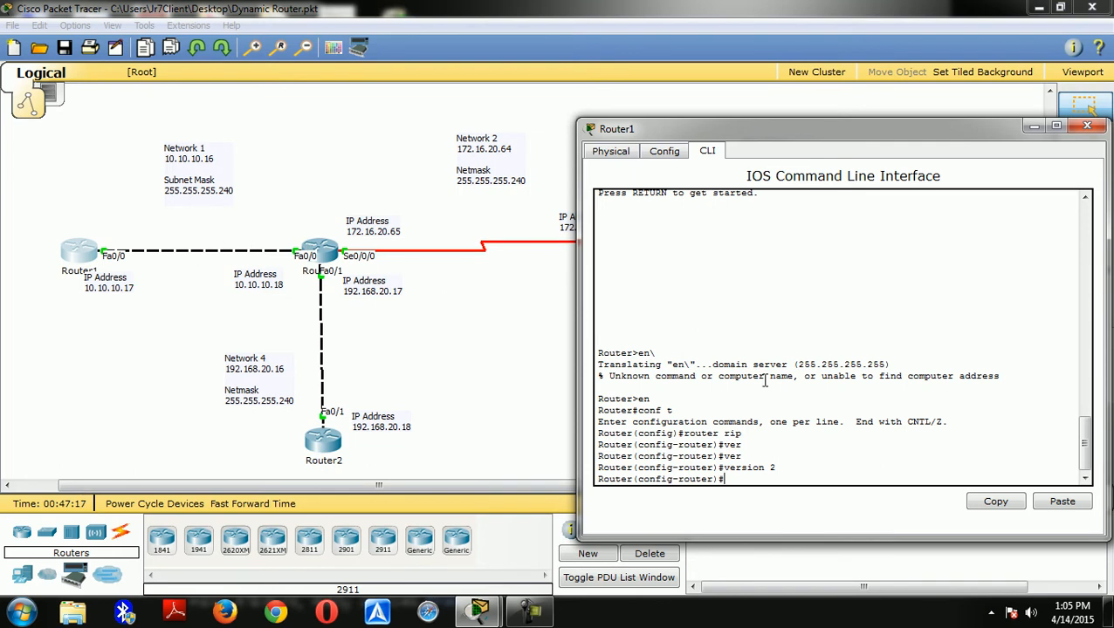
text(0.10.10.16)
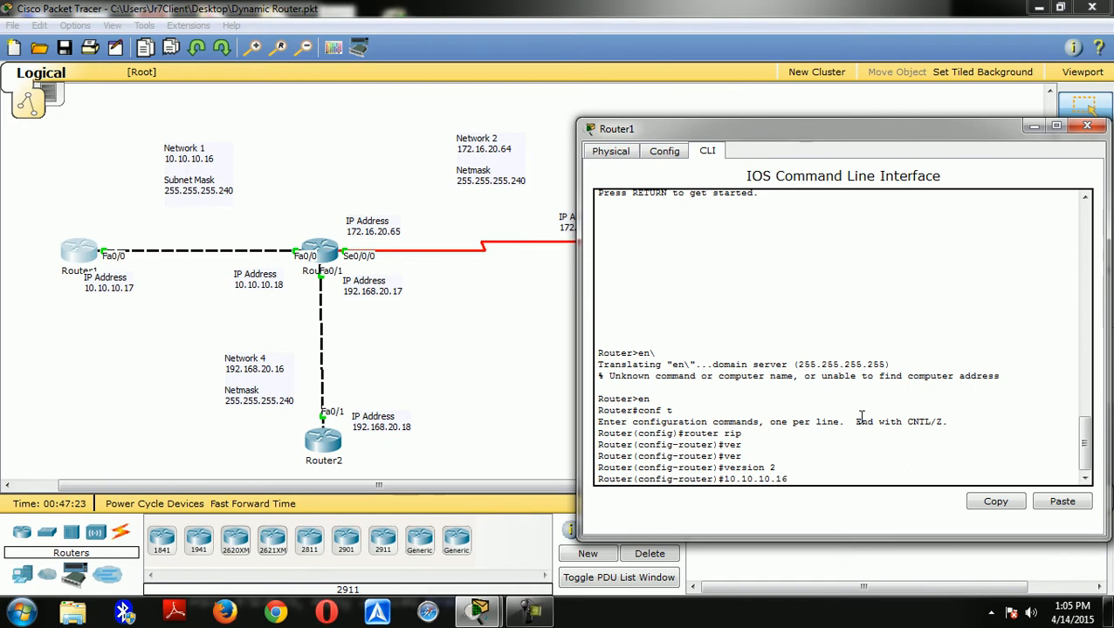
key(Return)
key(Up)
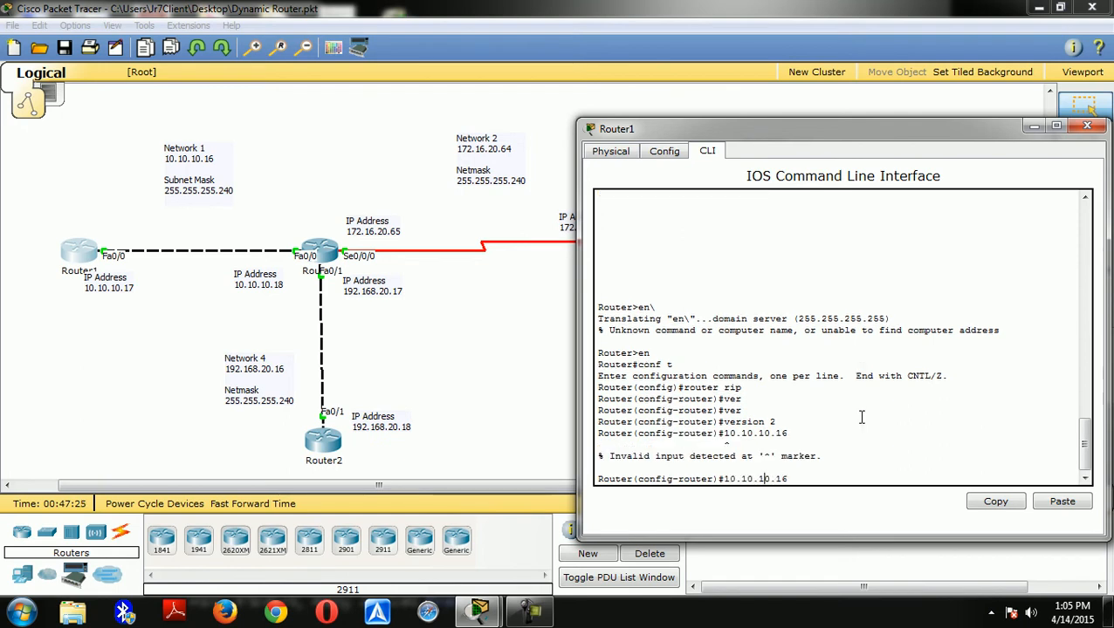
key(Home)
text(network)
key(Return)
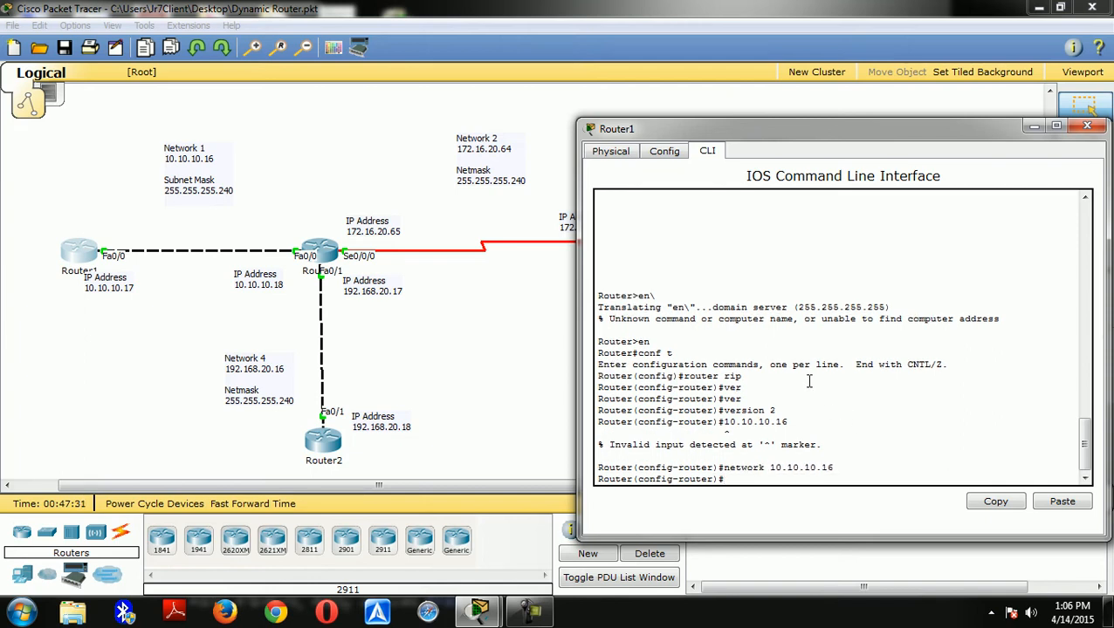
click(1087, 125)
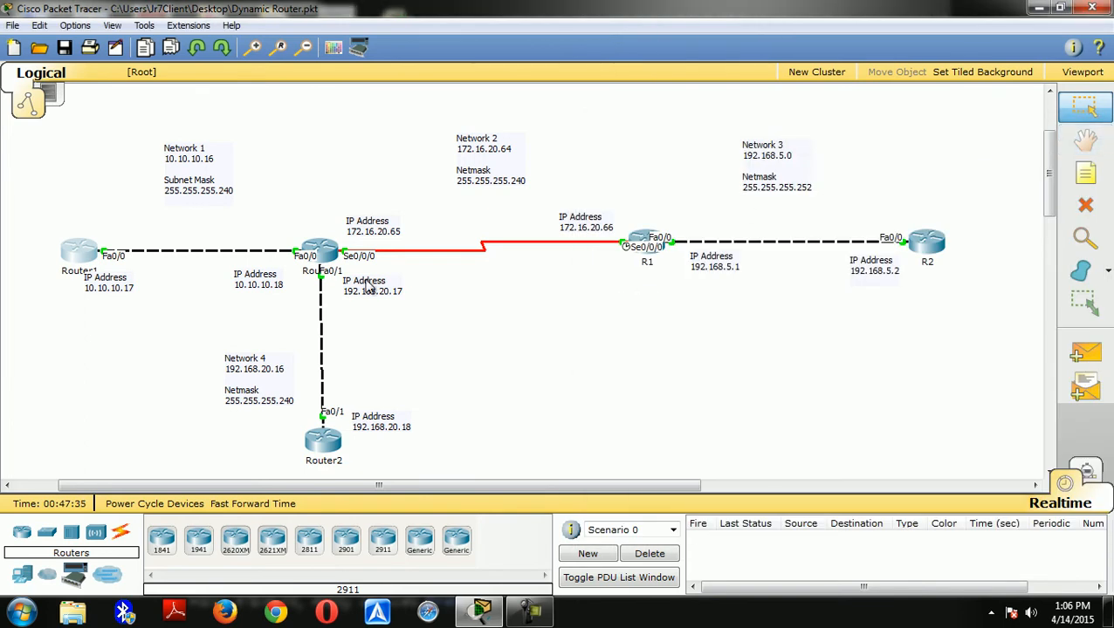
- Enter privileged mode and global configuration mode in the command line of Router0, the central router
mouse_move(323, 253)
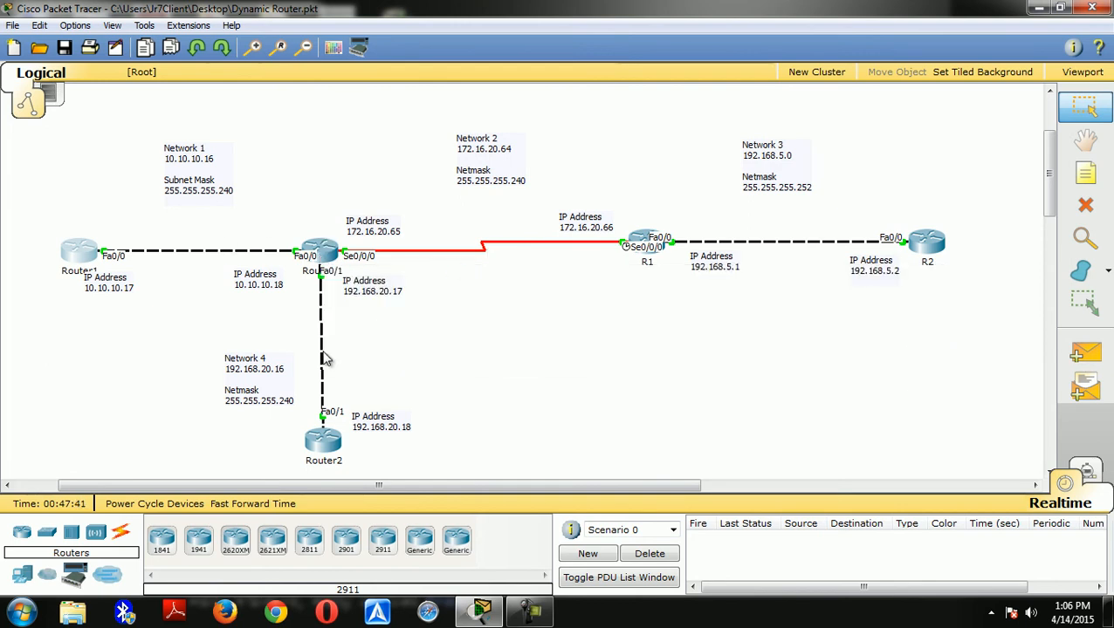
click(322, 252)
drag(476, 104, 676, 128)
click(622, 161)
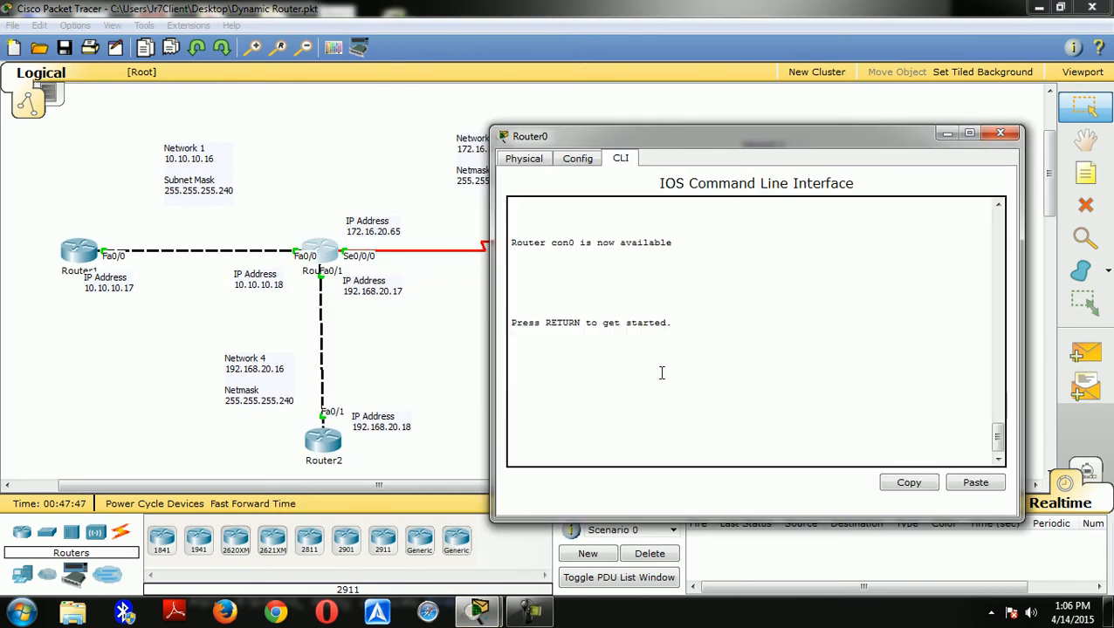
key(Return)
text(en)
key(Return)
text(c)
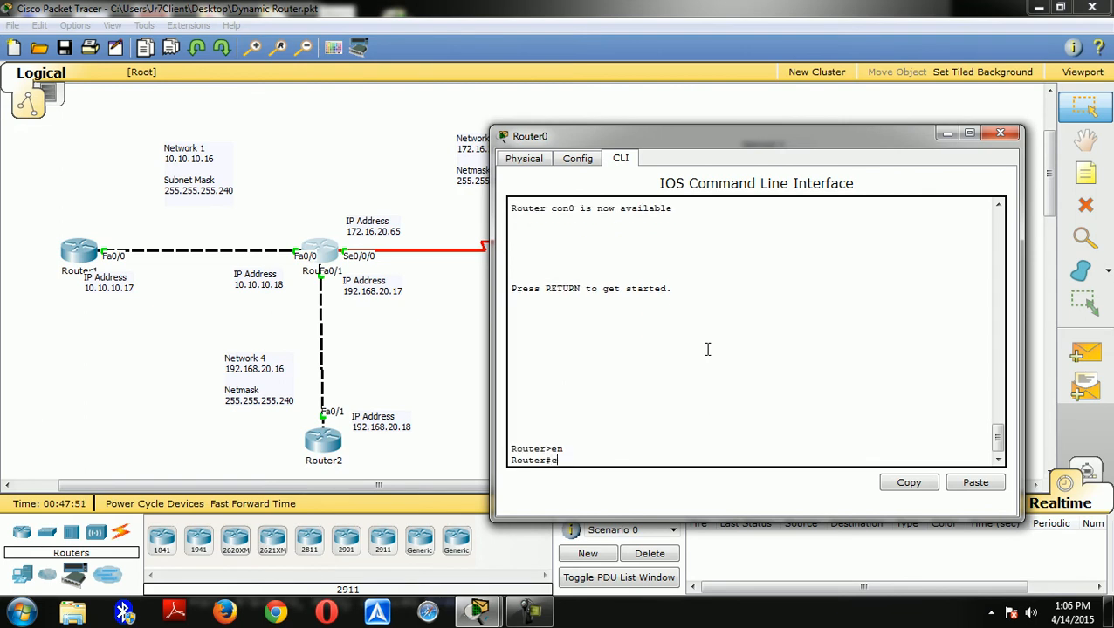
text(onfigure terminal)
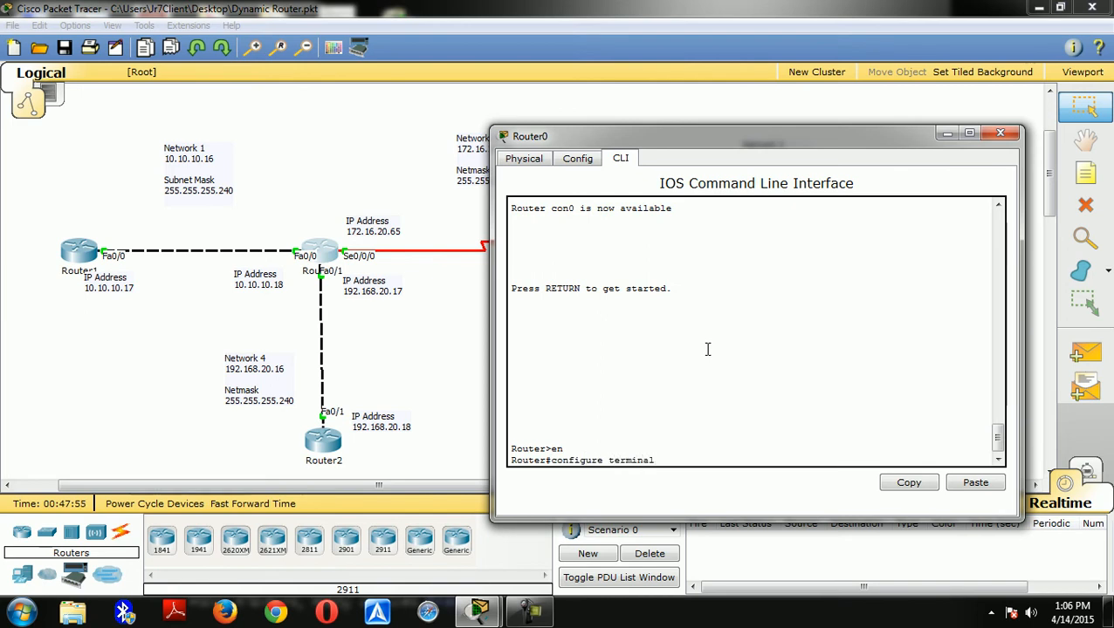
key(Return)
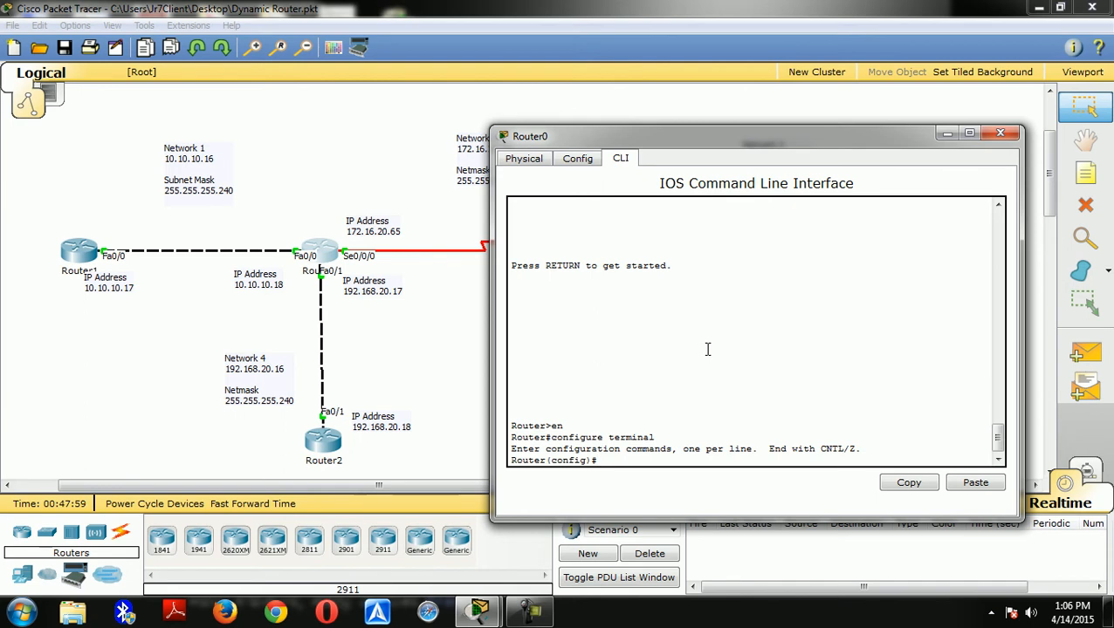
- Start the RIP routing process on Router0 and set it to version 2
text(router rip)
key(Return)
text(ve)
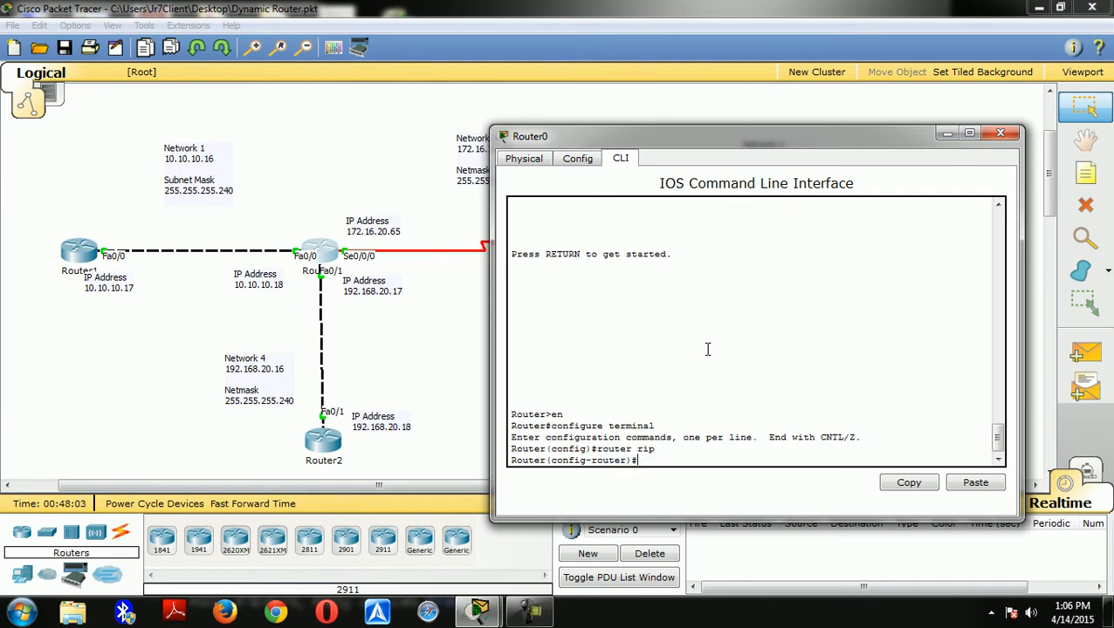
text(rsion 2)
key(Return)
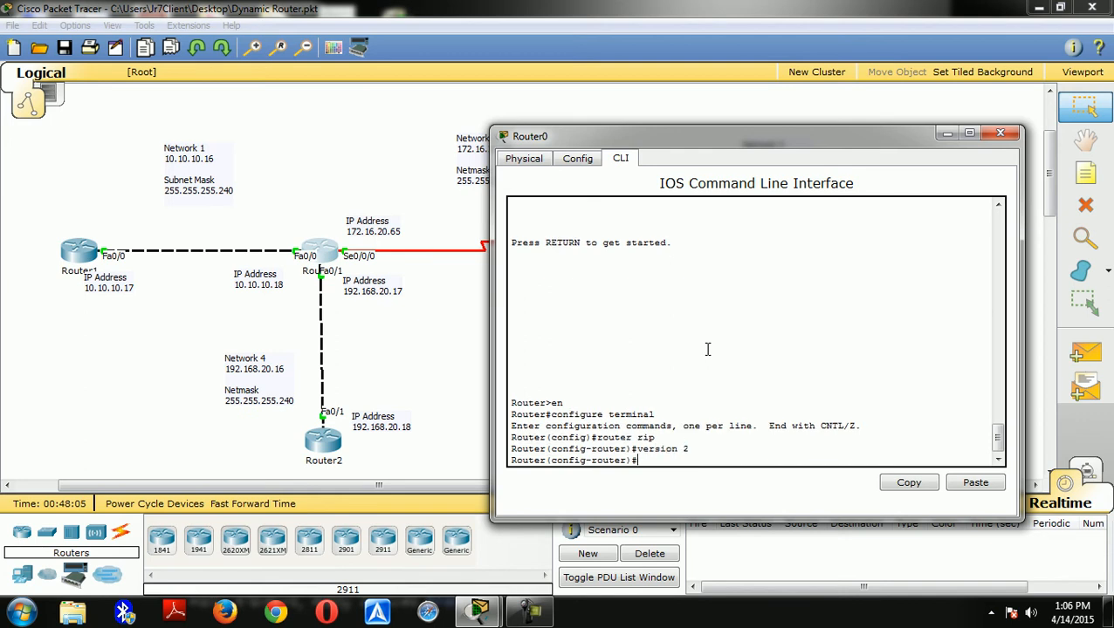
- Advertise network 10.10.10.16 in Router0's RIP configuration
text(neto)
text(ork)
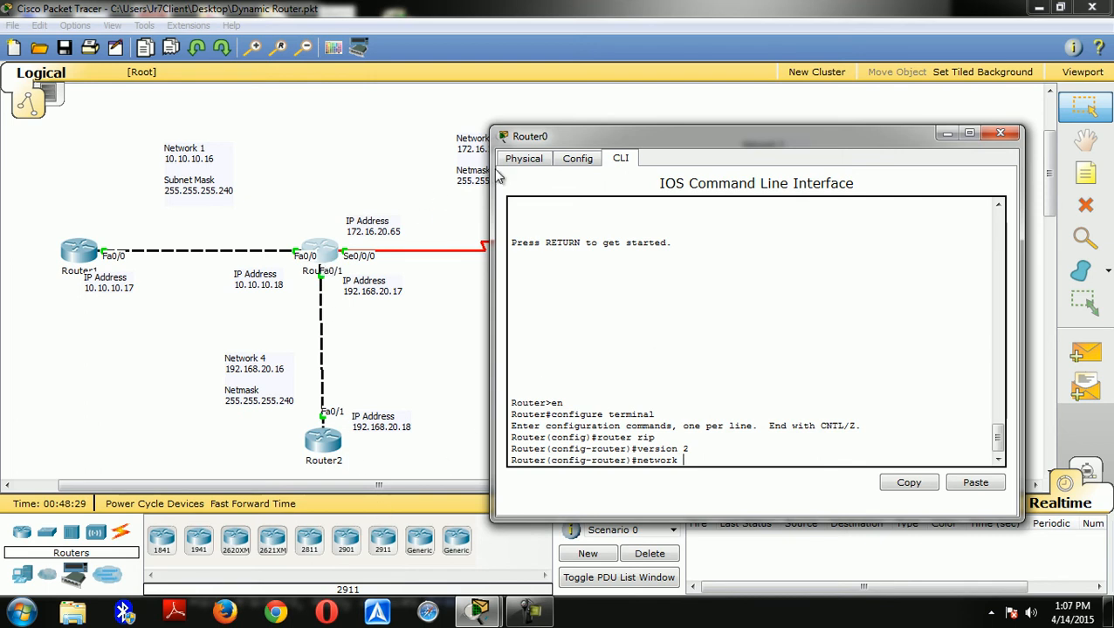
drag(583, 137, 696, 351)
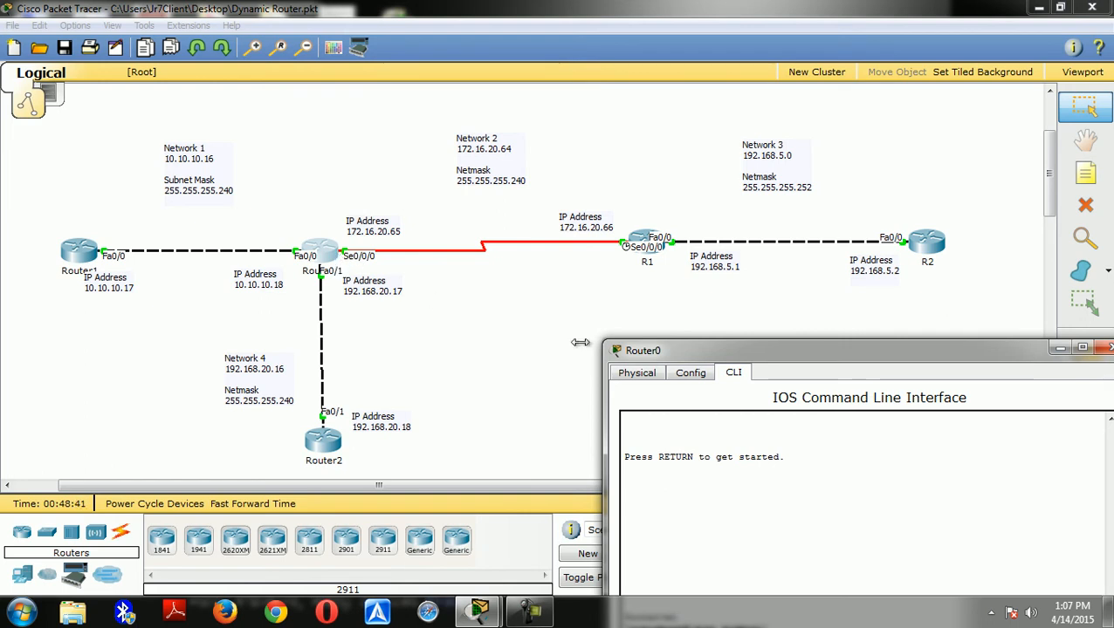
drag(718, 351, 591, 165)
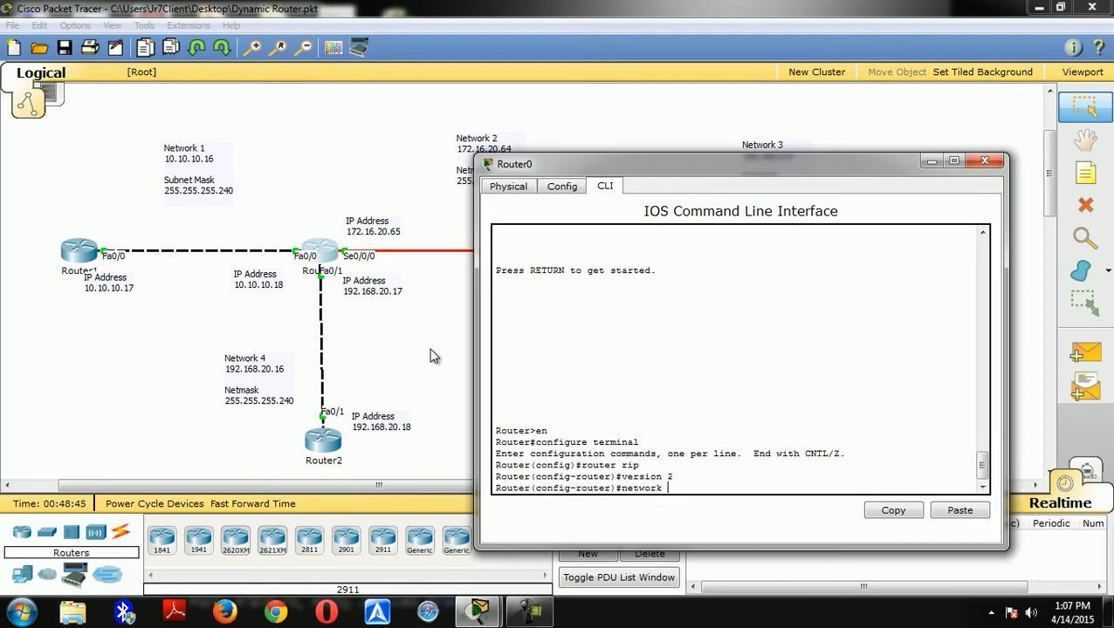
text(10.10.10.16)
key(Return)
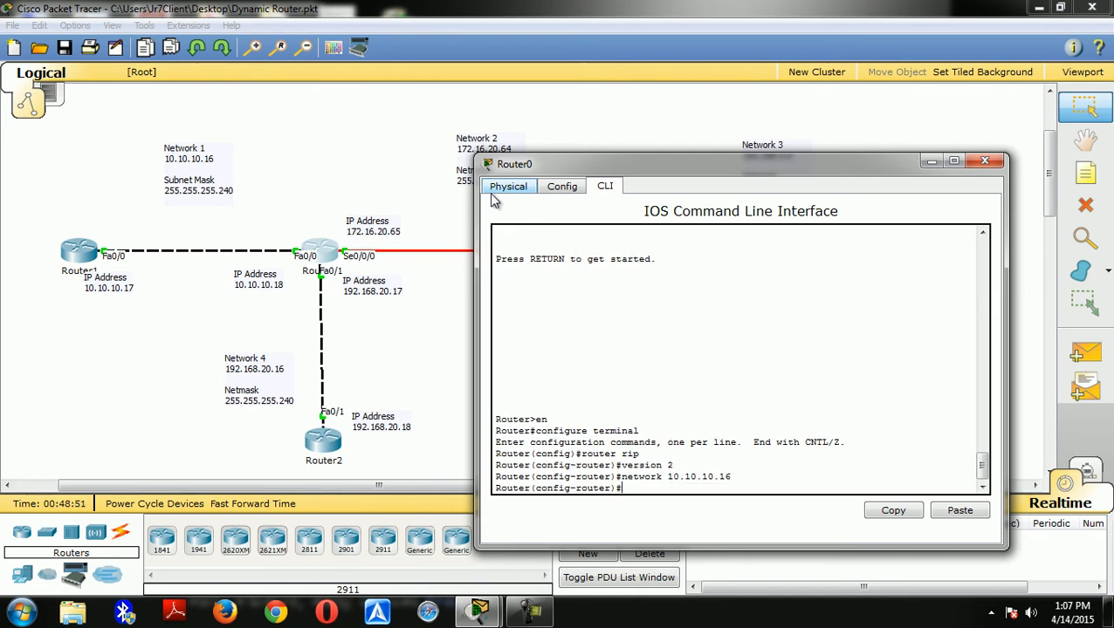
- Advertise networks 192.168.20.16 and 172.16.20.64 in Router0's RIP configuration
text(ne)
key(Tab)
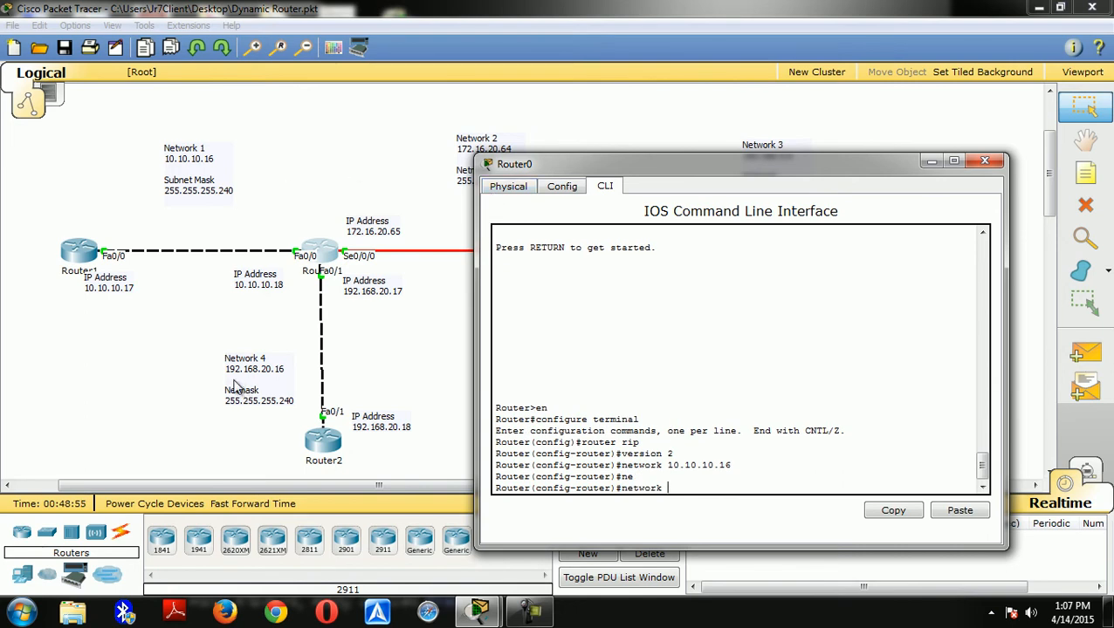
text(192.168.20.16)
key(Return)
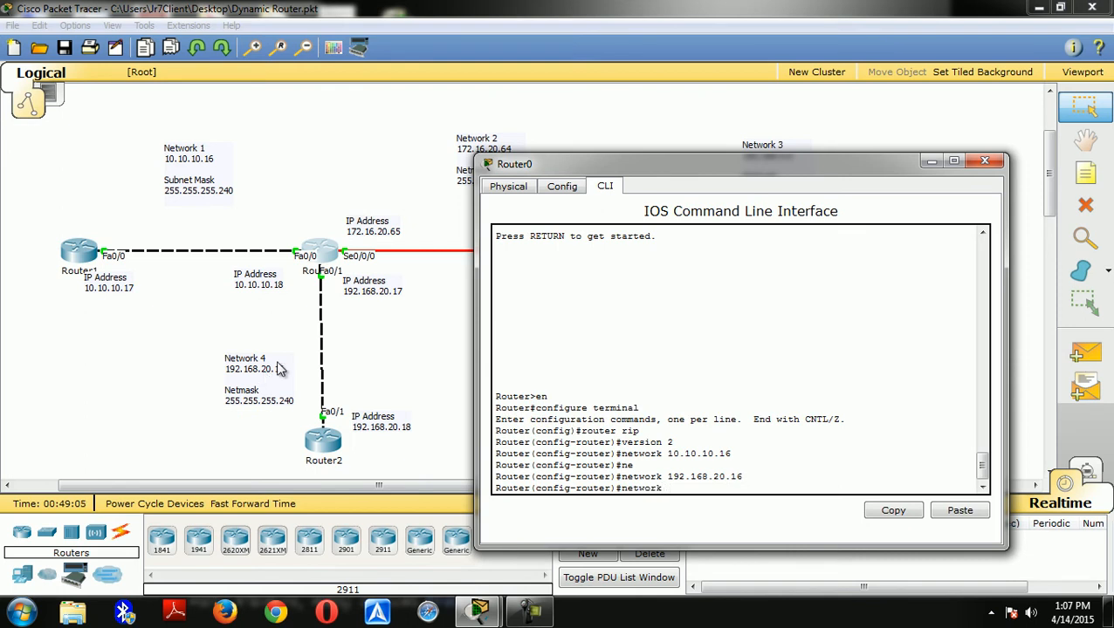
drag(670, 165, 810, 170)
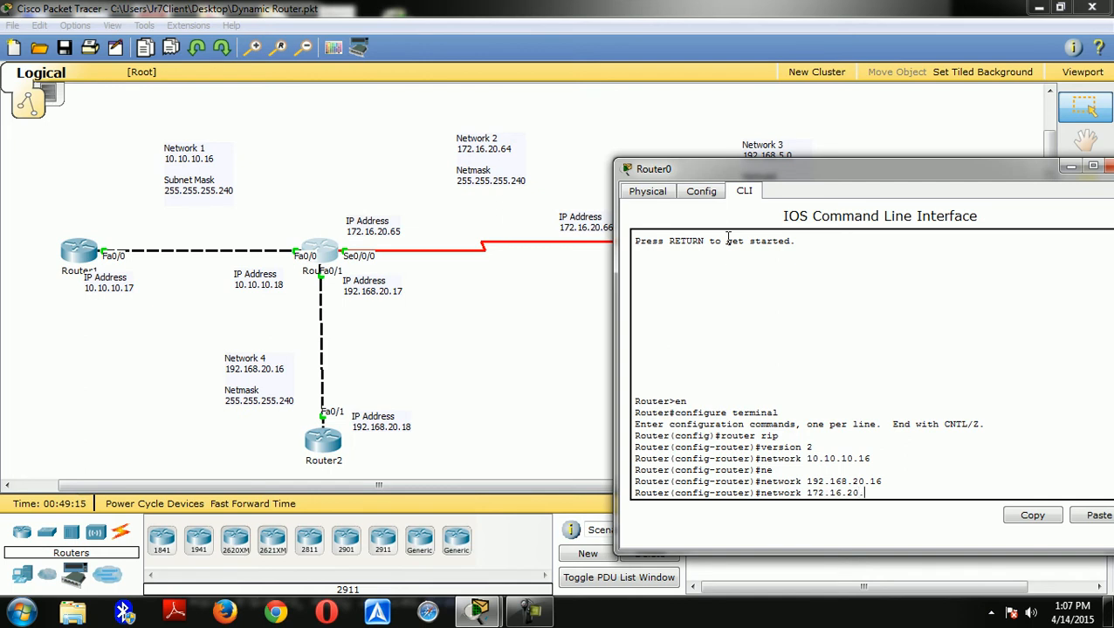
key(Return)
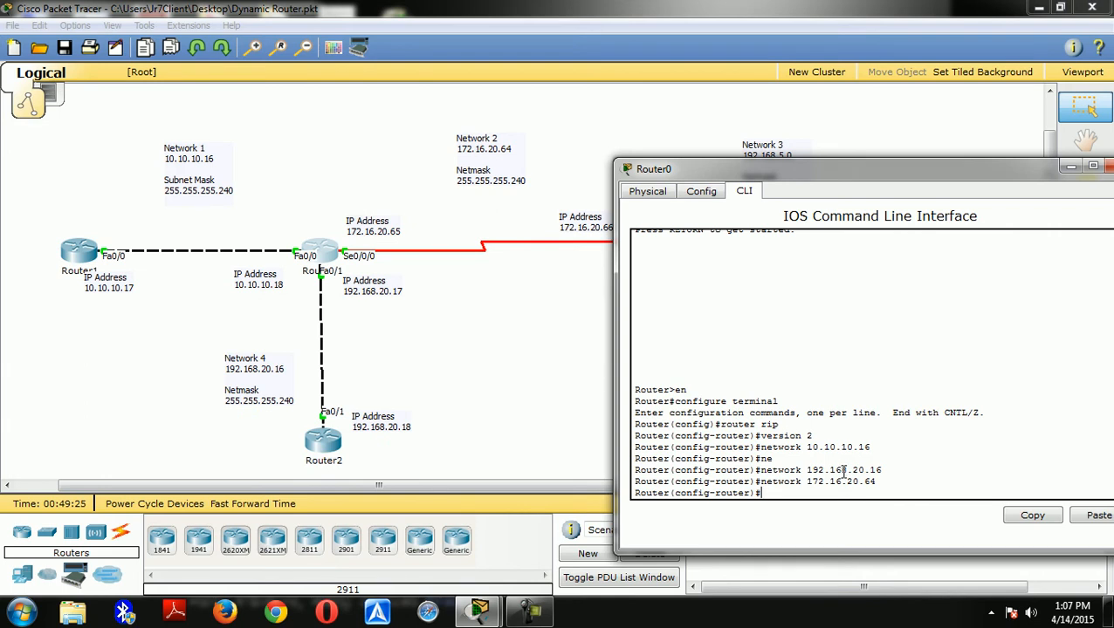
- Display Router0's IP routing table from router configuration mode with "do show ip route", and close its window
text(show ip route)
key(Return)
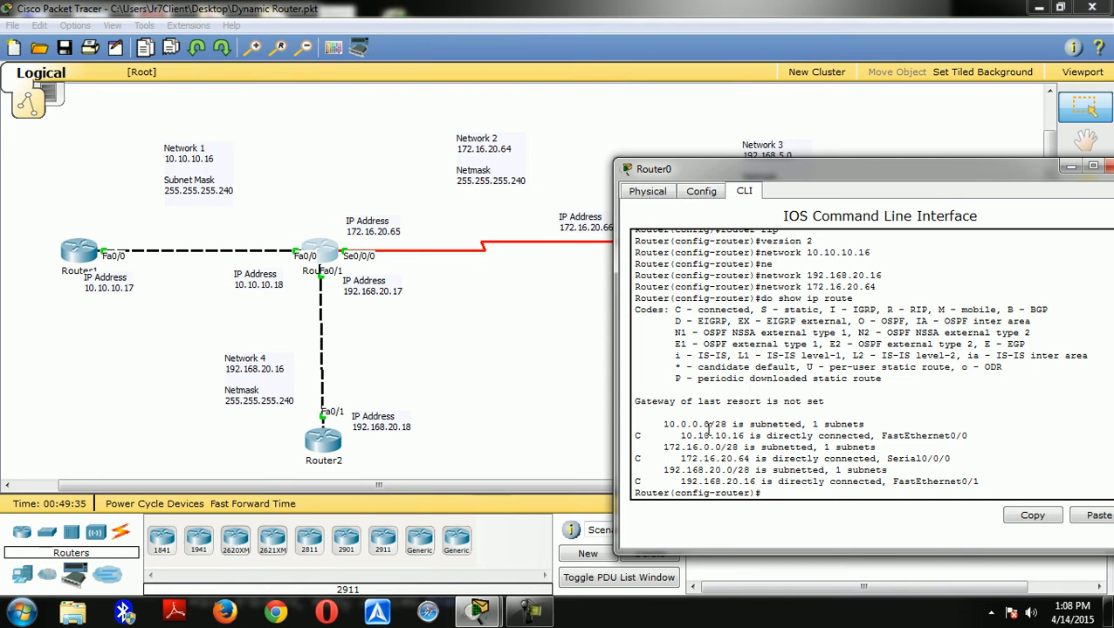
drag(980, 173, 814, 173)
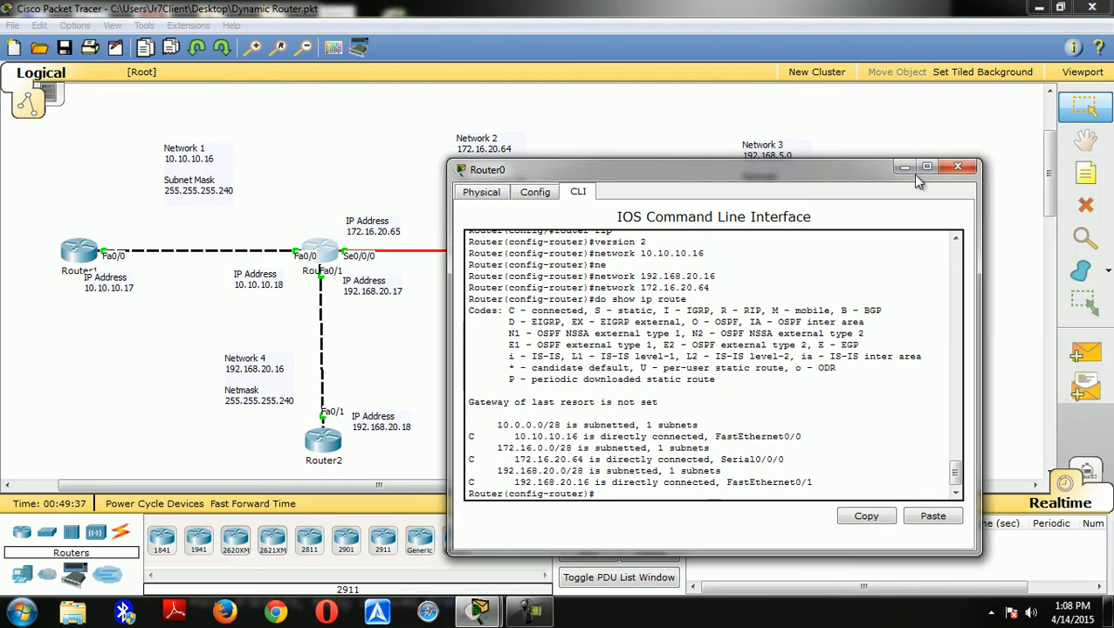
click(962, 169)
- Display Router2's IP routing table with "do show ip route" and move its window aside to compare the routes with the topology
click(323, 441)
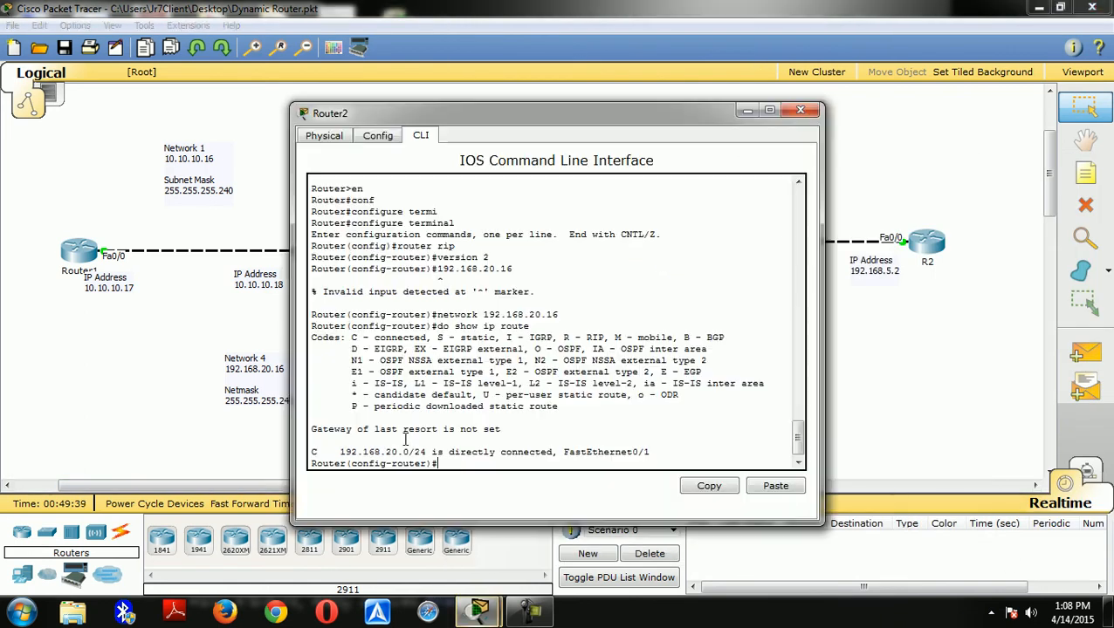
text(do )
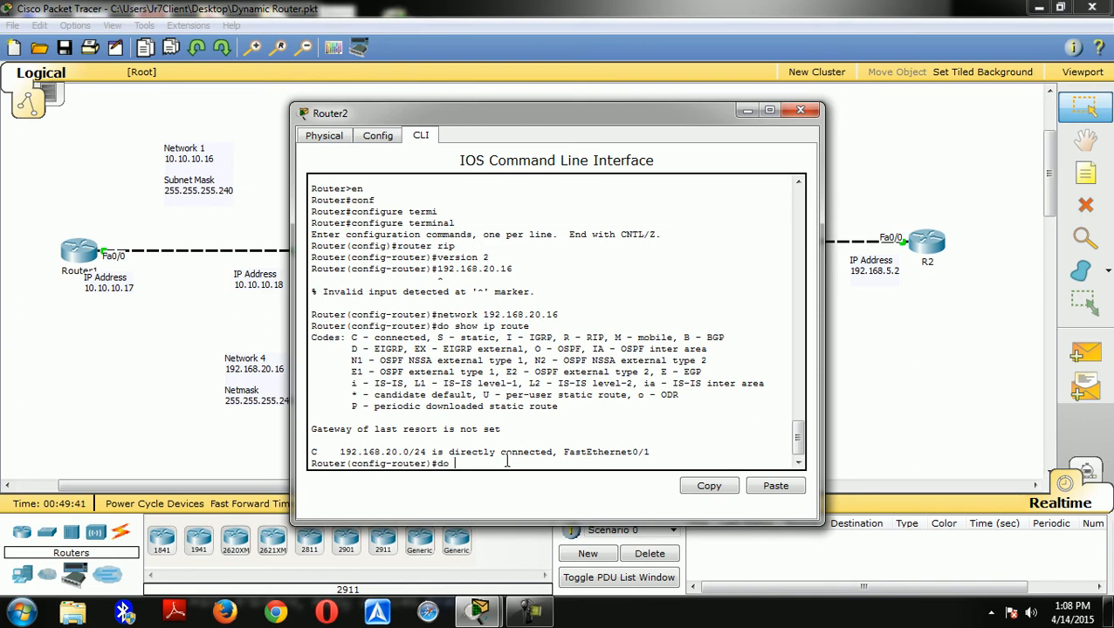
text(show ip route)
key(Return)
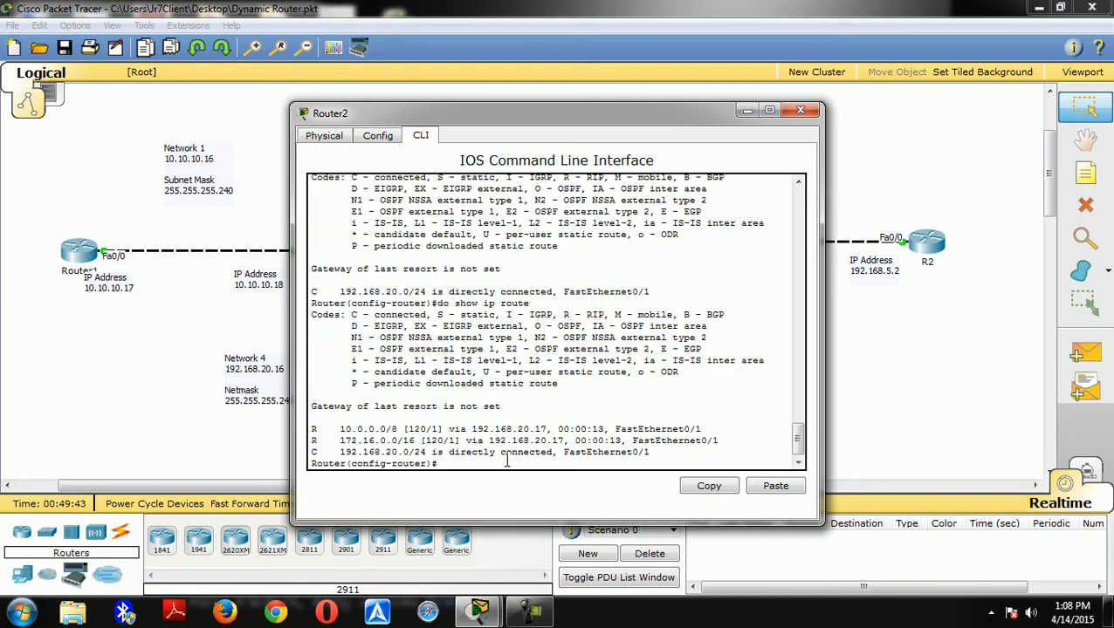
drag(475, 126, 661, 85)
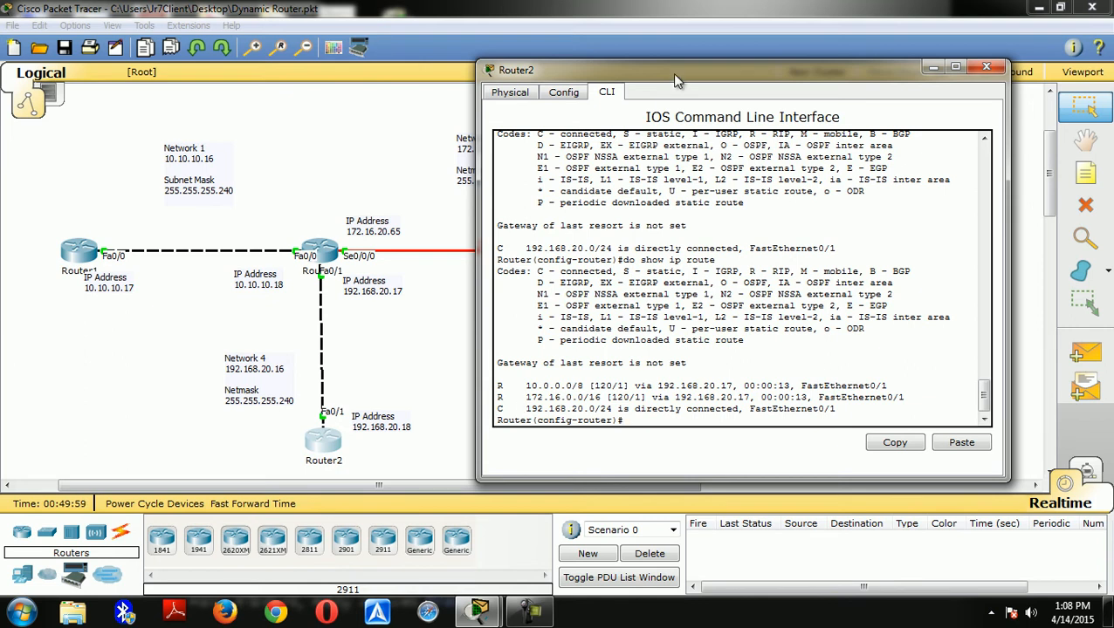
drag(672, 80, 804, 87)
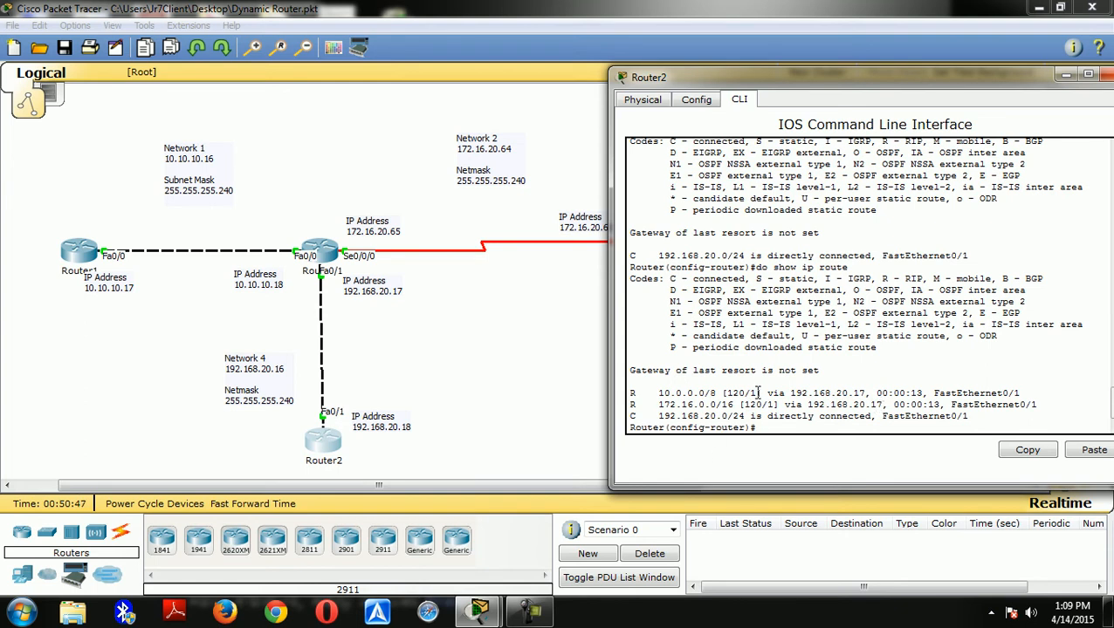
drag(737, 81, 808, 86)
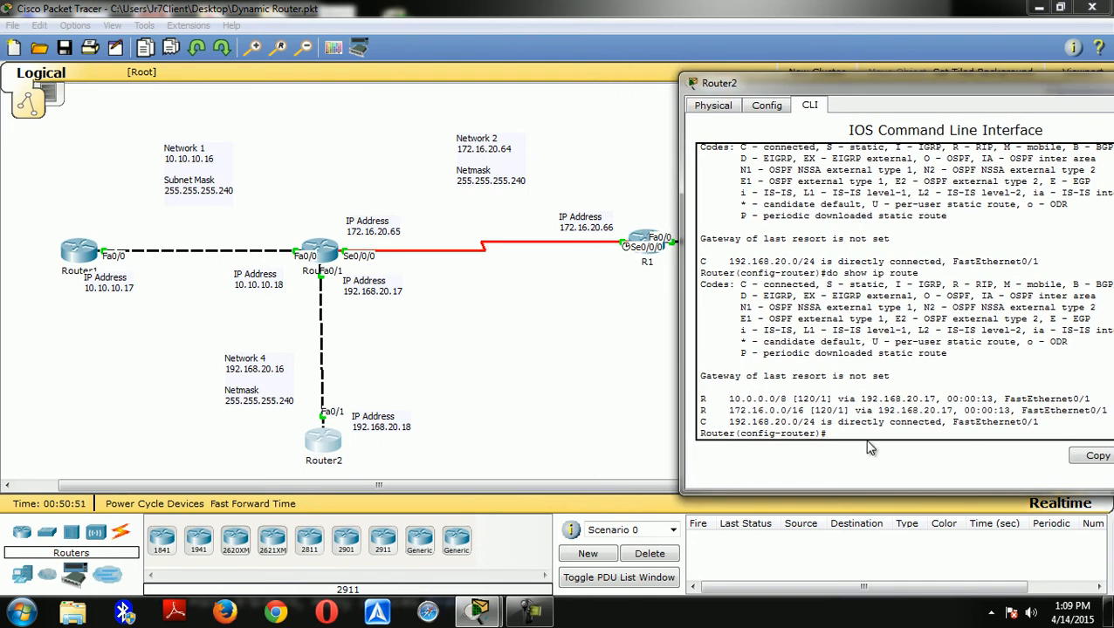
- Ping 172.16.20.65 from Router2's command line
text(ng)
text(172.16.20.65)
key(Return)
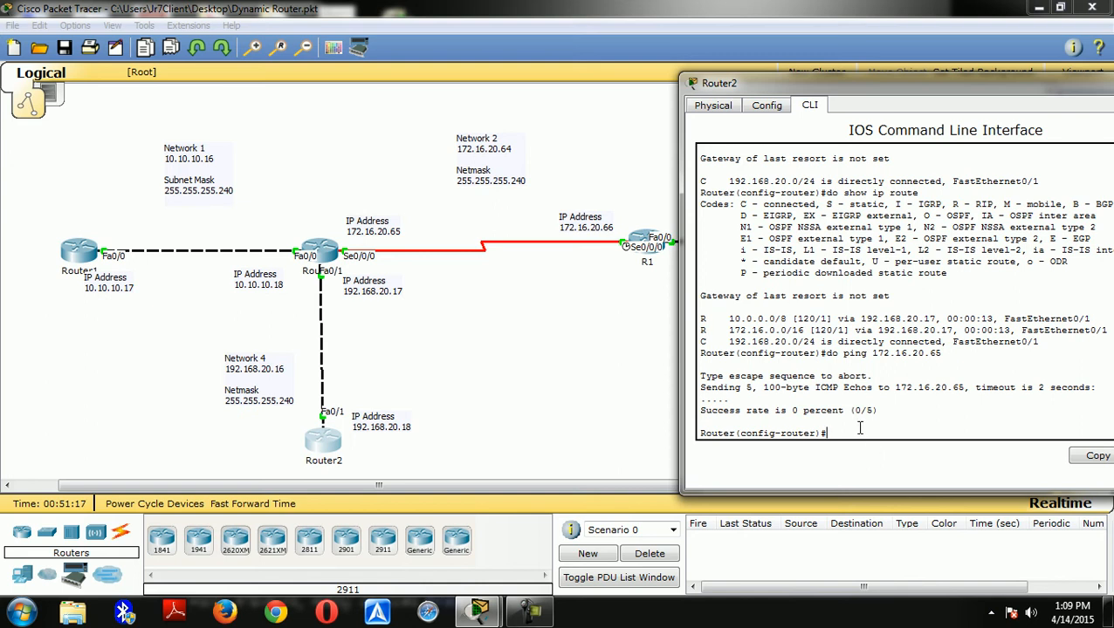
- Check the Serial0/0/0 interface settings of Router0 against its address label and close the window
click(319, 250)
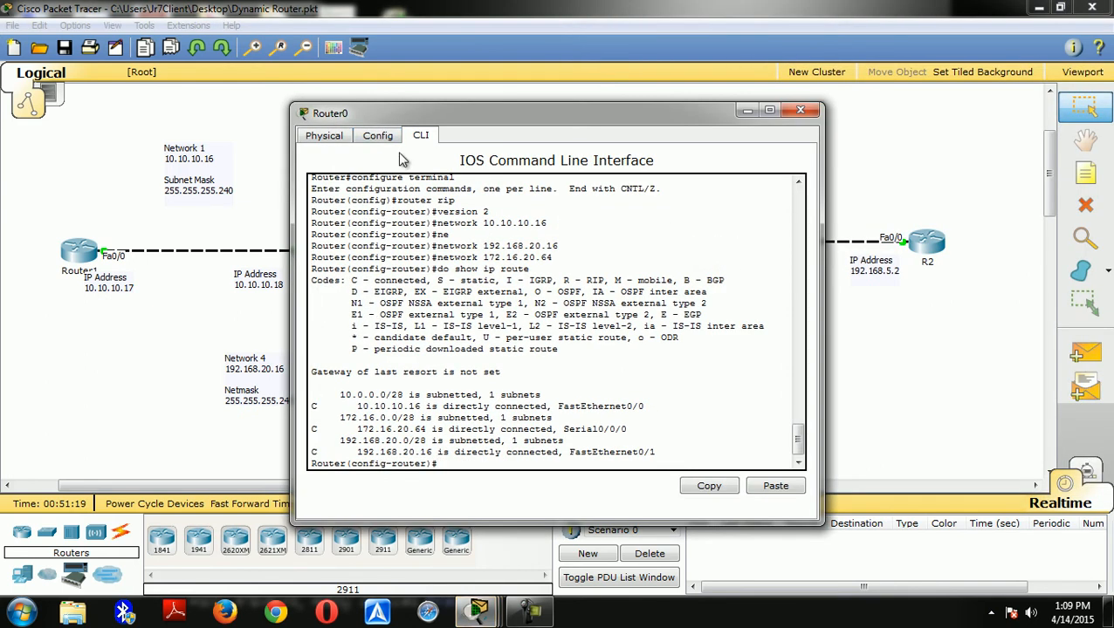
click(380, 137)
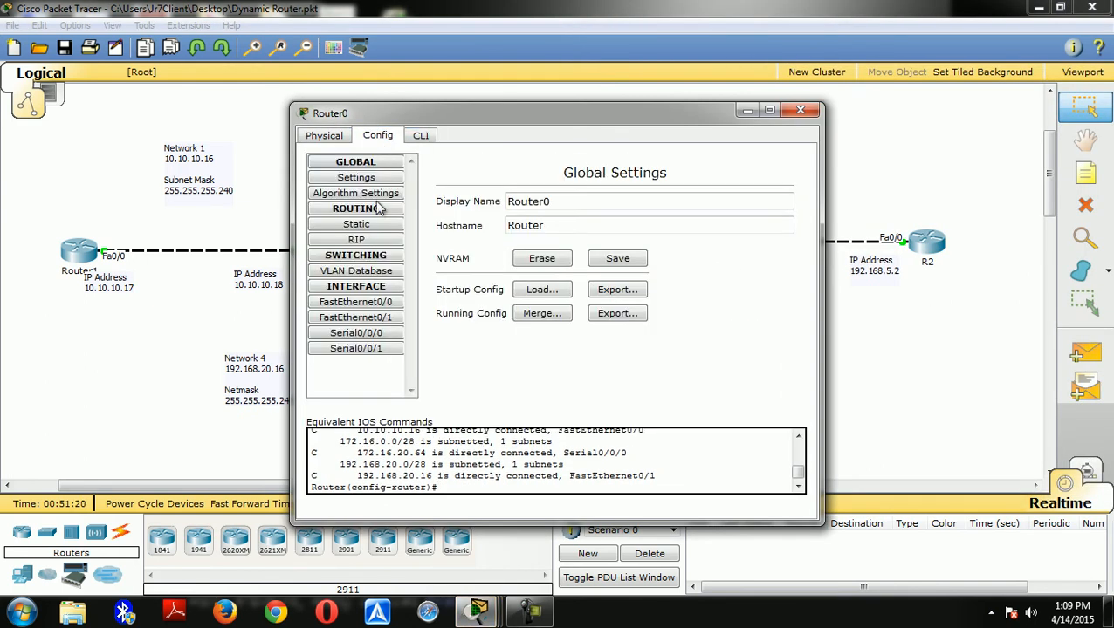
click(386, 339)
drag(560, 117, 592, 294)
click(833, 290)
- Return to Router2's command line and repeat the ping to 172.16.20.65
mouse_move(530, 615)
click(549, 490)
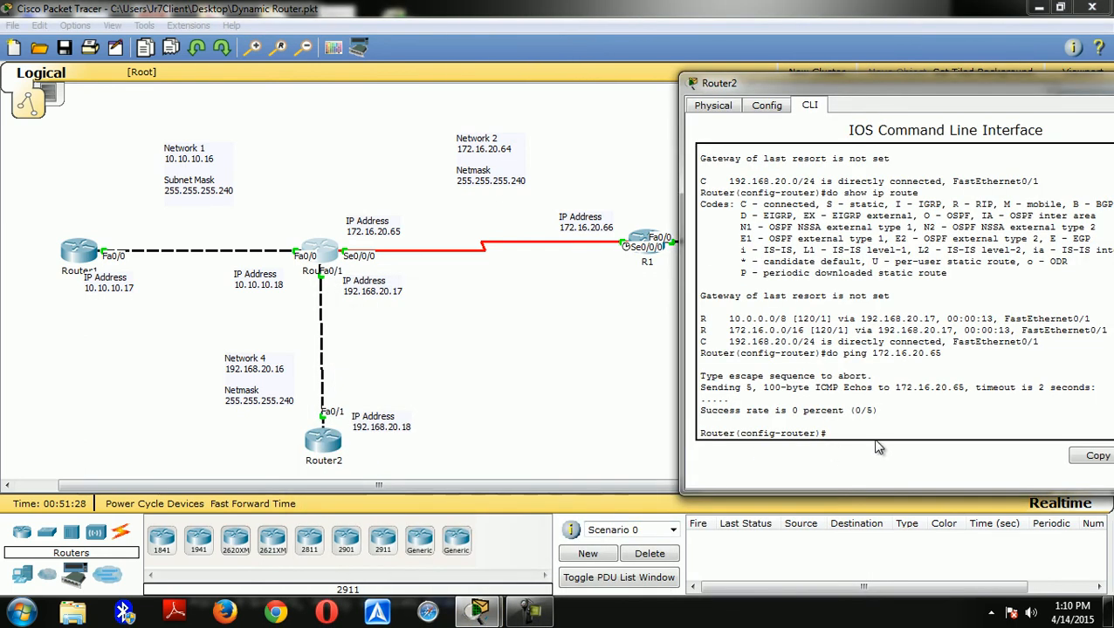
text(5)
key(Return)
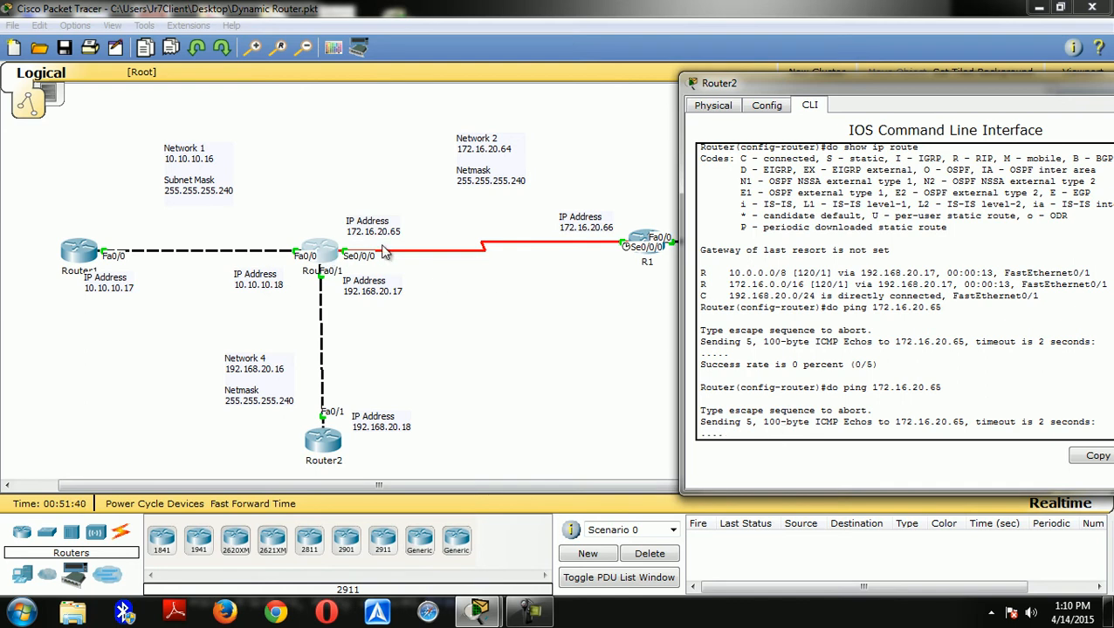
- Swap the serial link's IP address labels, placing 172.16.20.66 beside Router0 and 172.16.20.65 beside R1
drag(598, 226, 627, 226)
drag(354, 215, 365, 229)
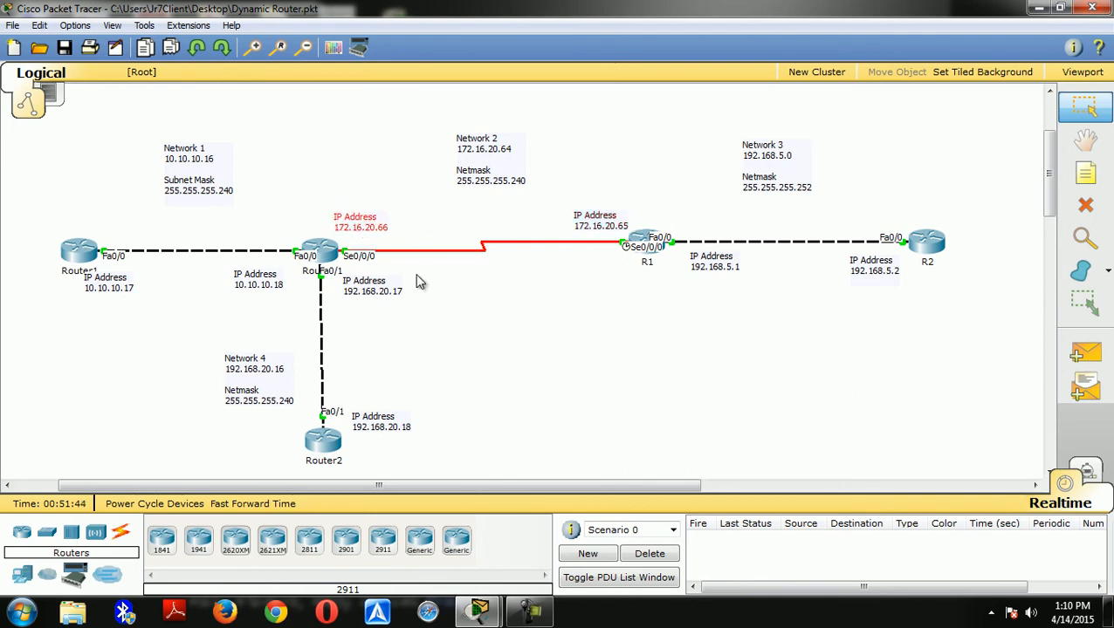
- Return to Router2's command line and ping 172.16.20.66
mouse_move(478, 611)
click(571, 532)
key(Up)
text(6)
key(Return)
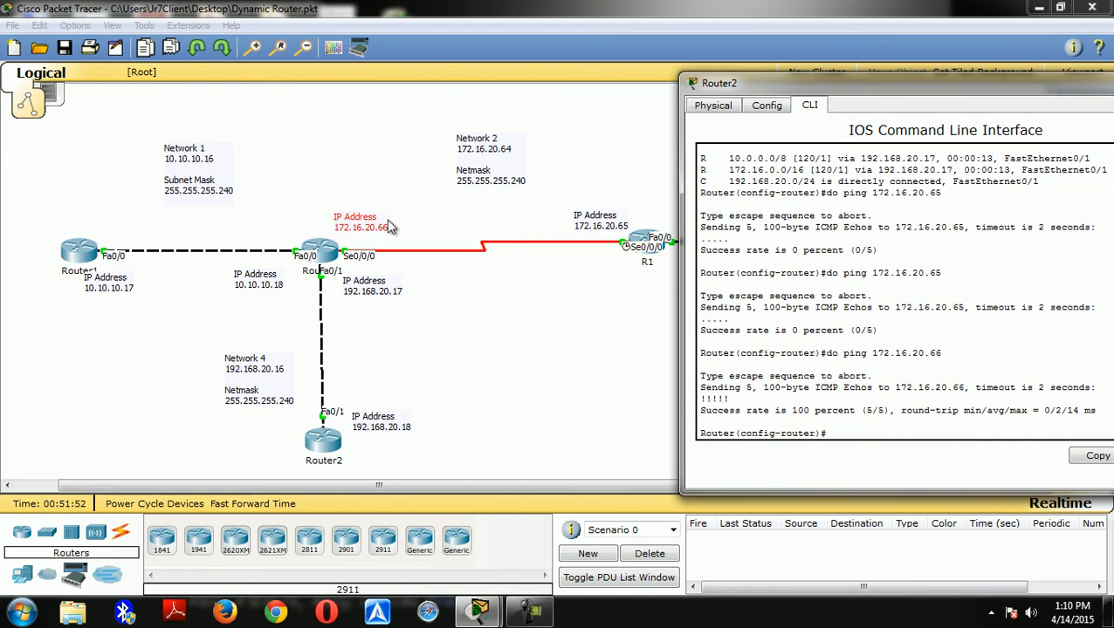
- Review the IP address and subnet mask of Router0's Serial0/0/0 interface, and close its window
click(332, 249)
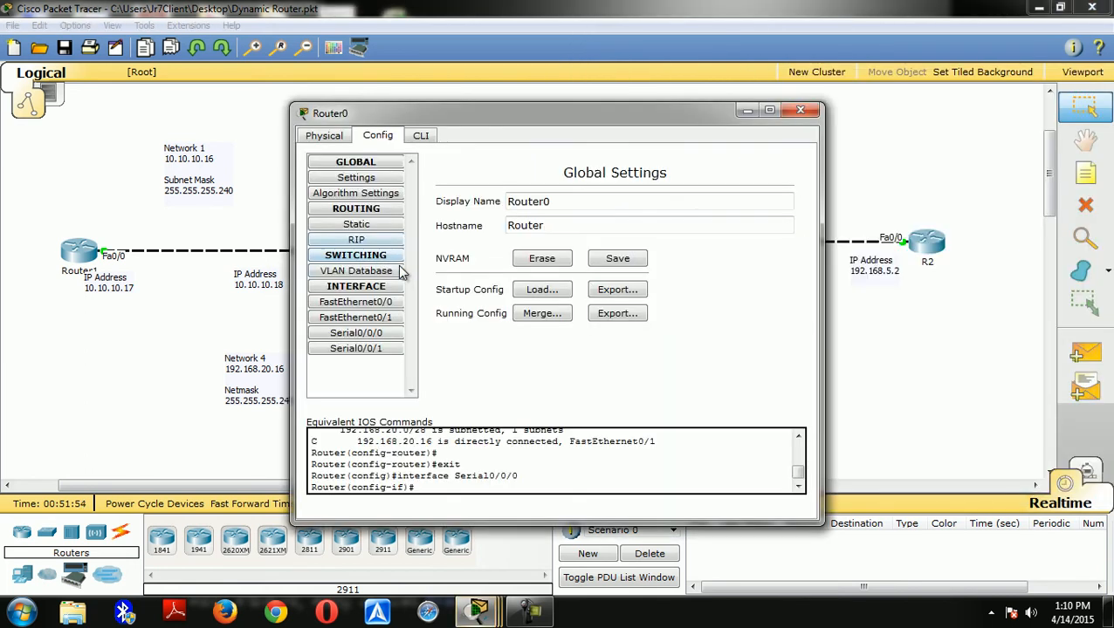
drag(443, 109, 728, 118)
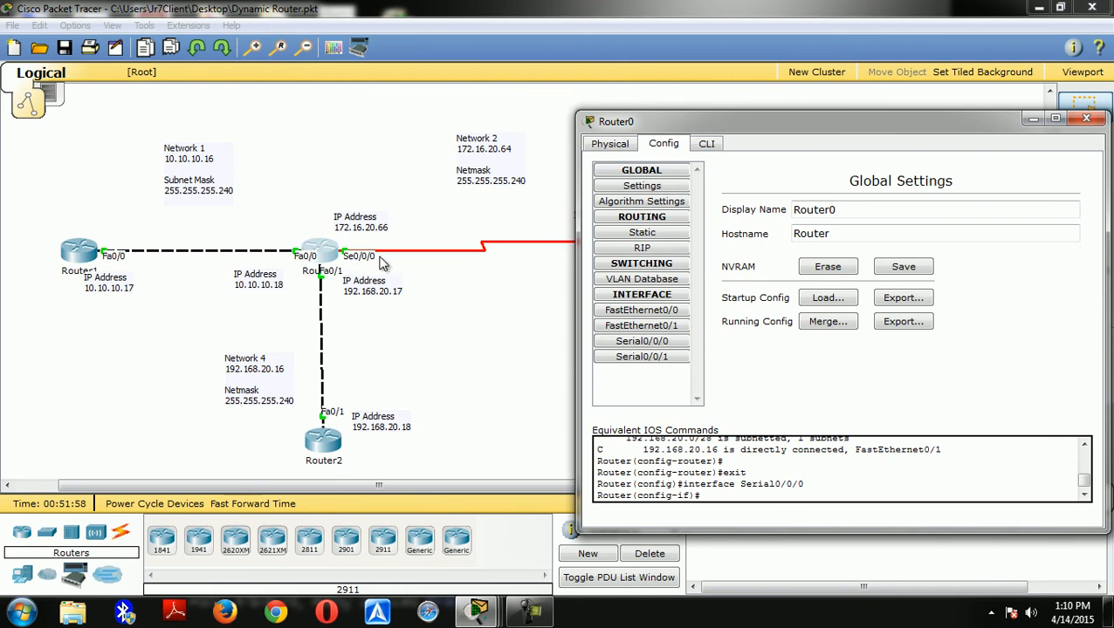
click(630, 341)
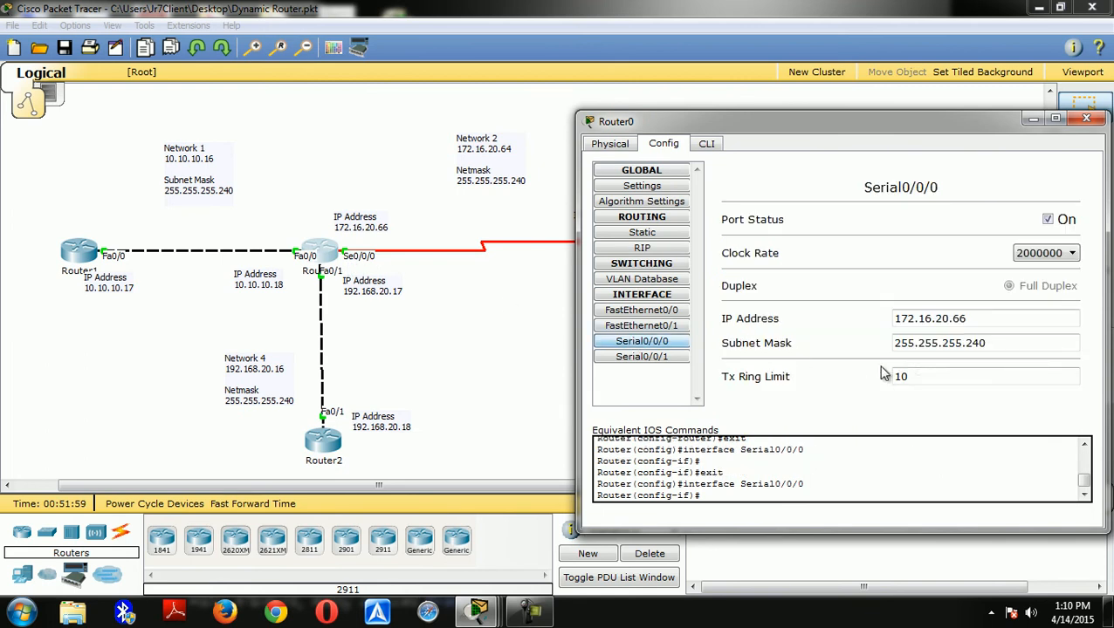
click(1086, 118)
- Review the IP address and subnet mask of R1's Serial0/0/0 interface, and close its window
click(648, 241)
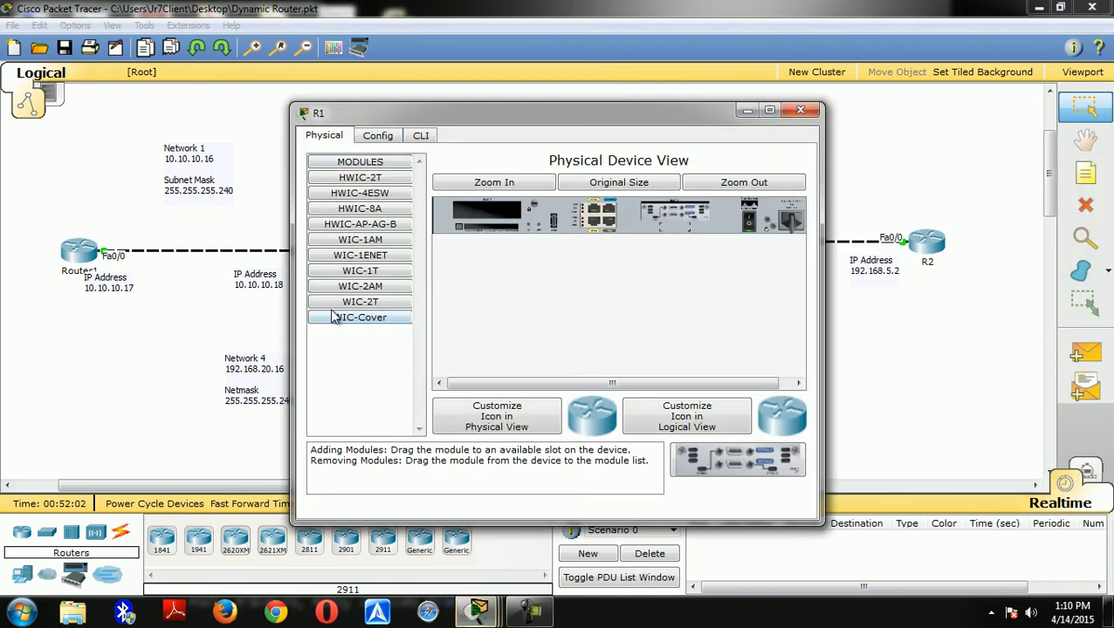
click(378, 135)
click(375, 340)
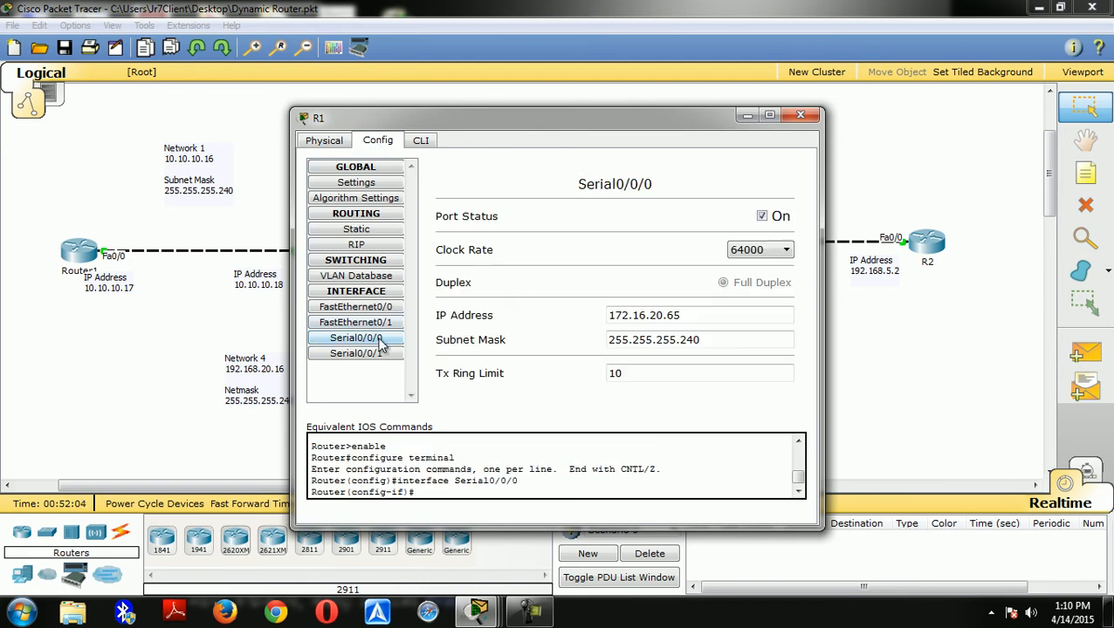
click(798, 116)
- Bring Router2's window back to review its ping results, and close it
mouse_move(491, 620)
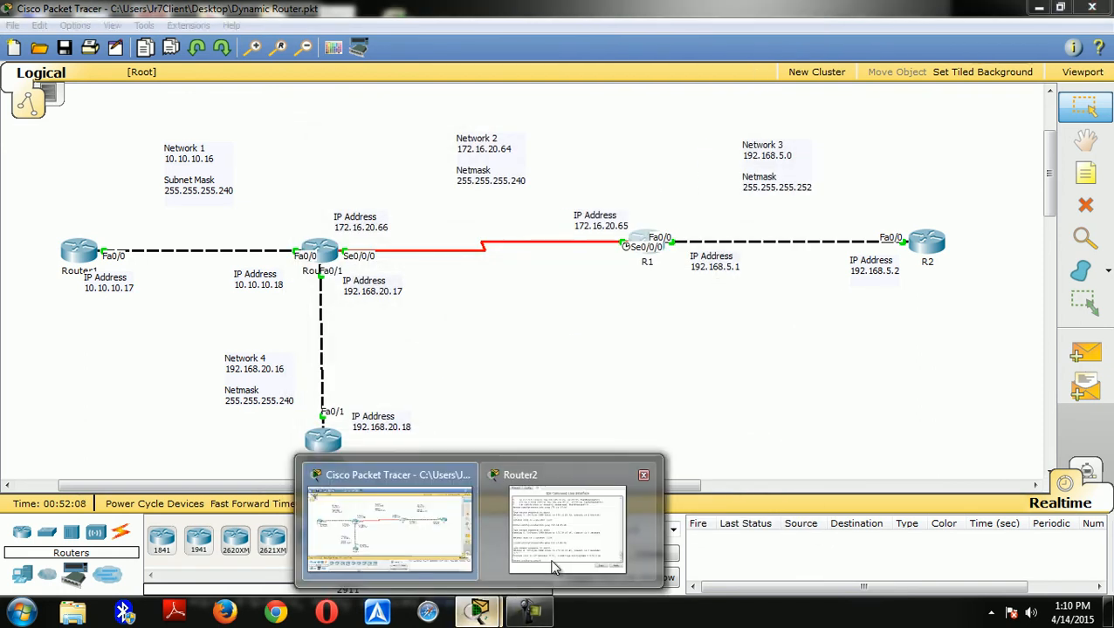
click(558, 550)
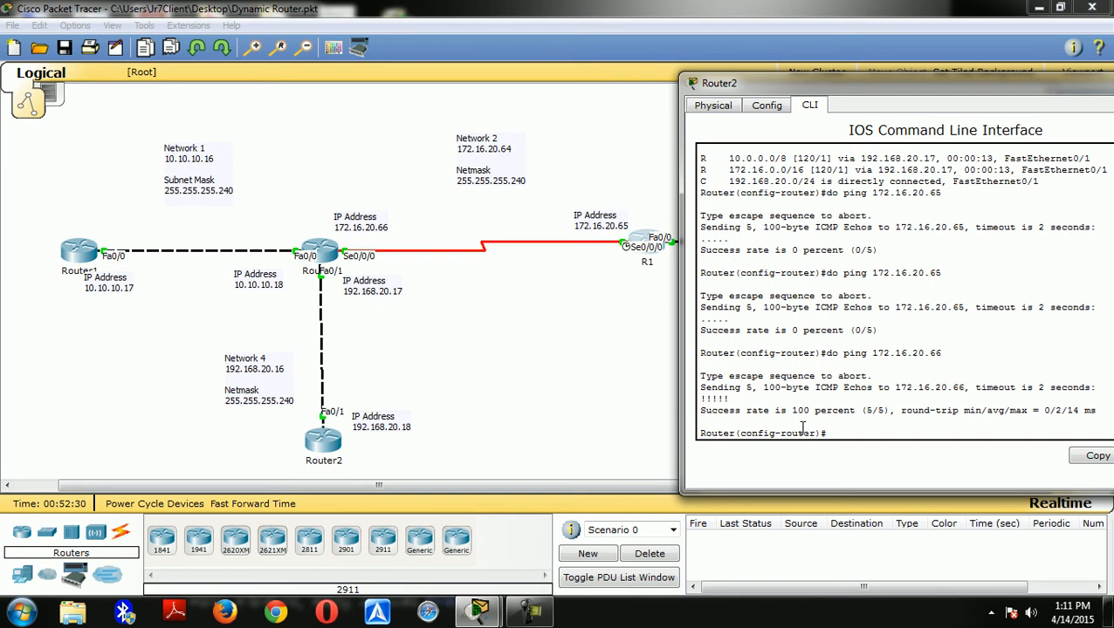
drag(1082, 83, 926, 84)
click(1034, 81)
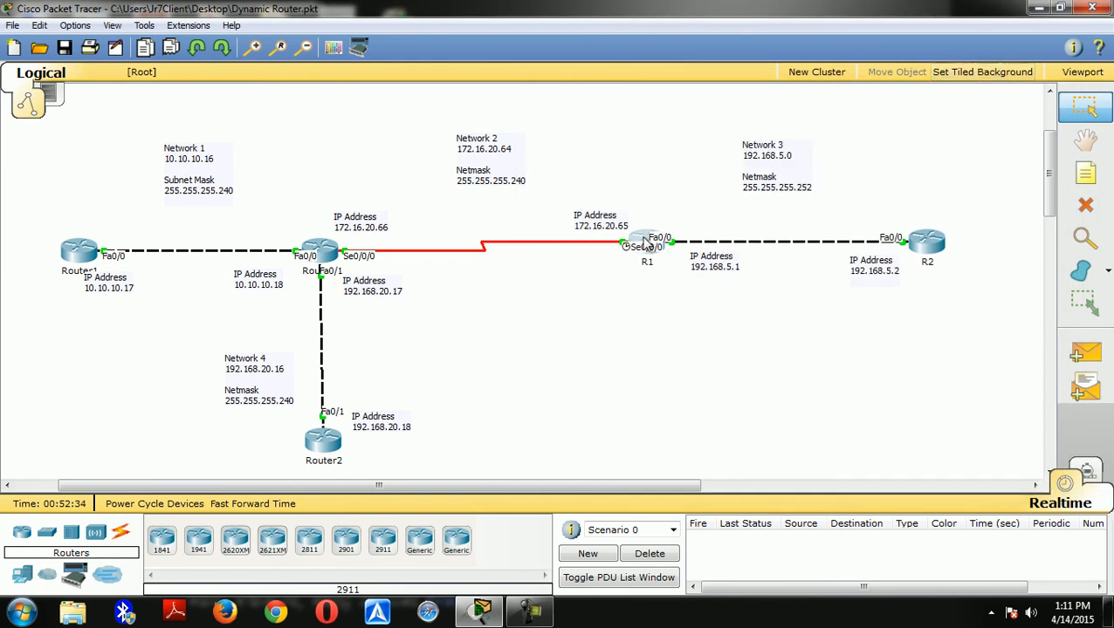
- Open R1's command line and enable RIP version 2 routing on it
click(650, 239)
drag(515, 114, 776, 115)
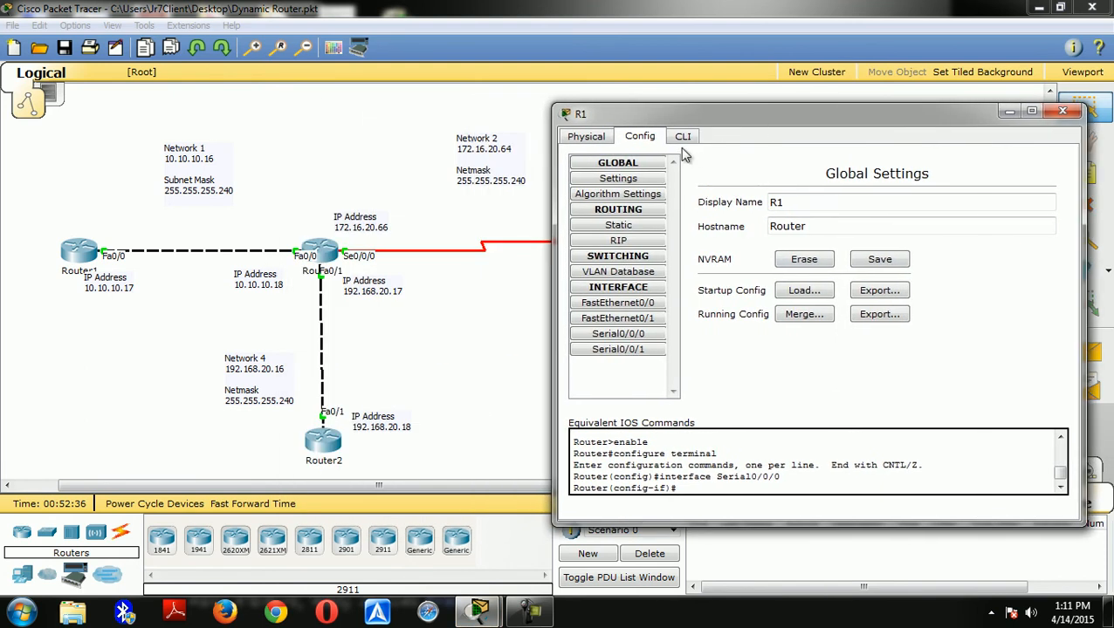
click(683, 136)
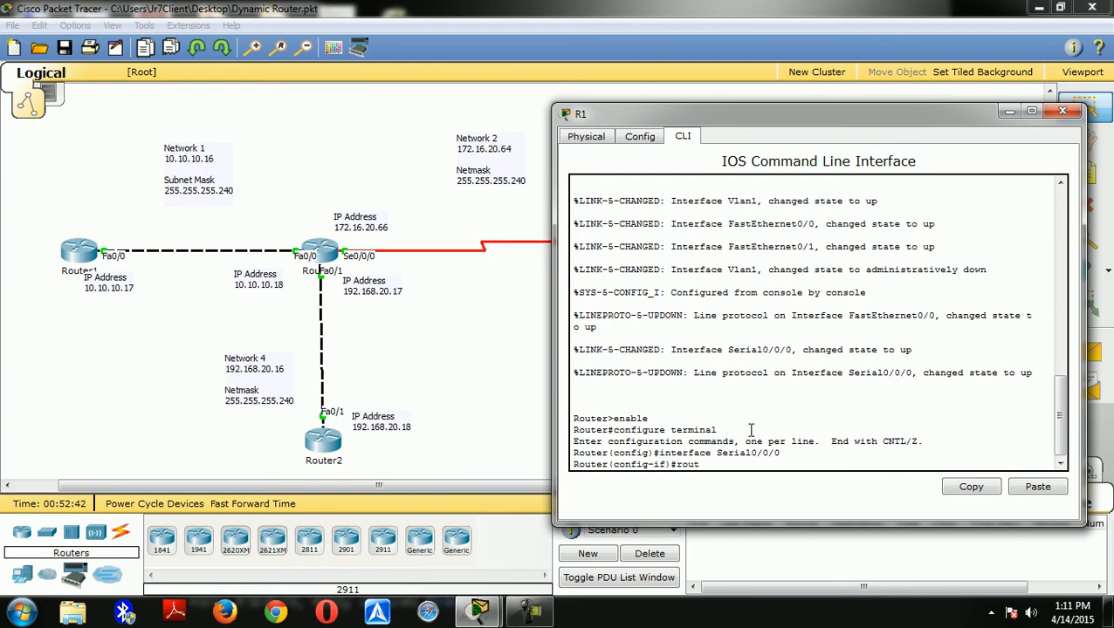
key(Return)
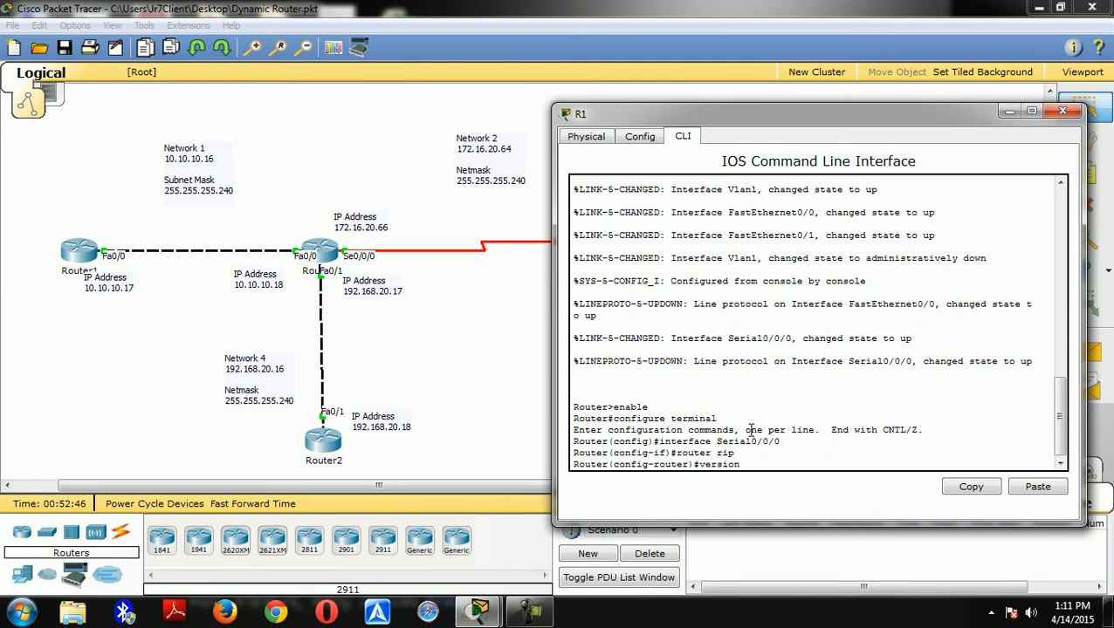
key(Return)
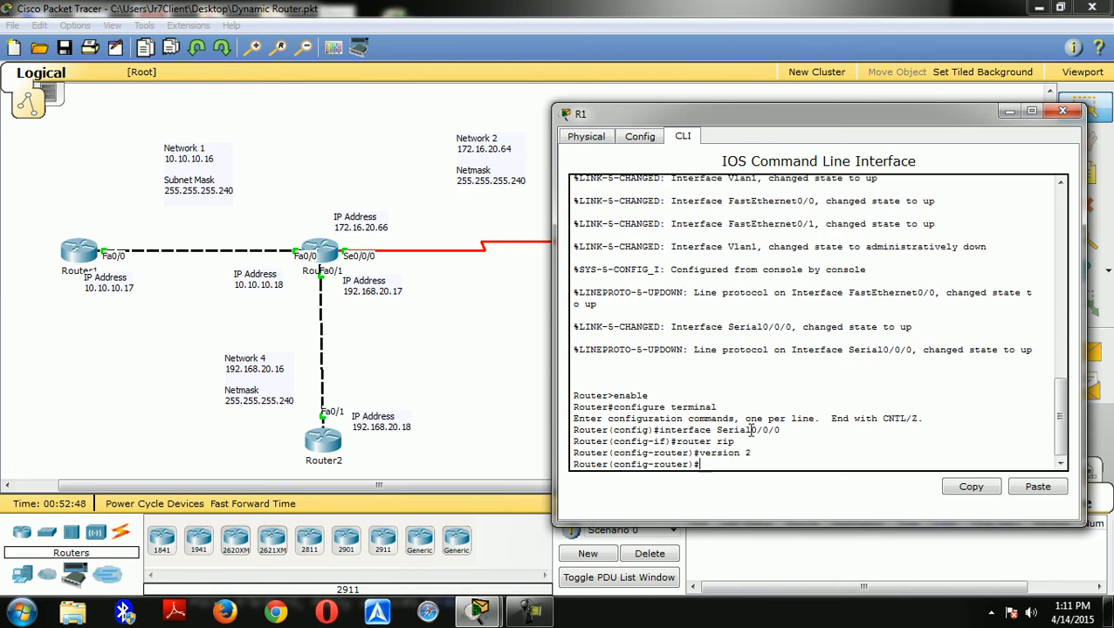
- Advertise network 172.16.20.64 in R1's RIP configuration
drag(714, 112, 838, 99)
text(network)
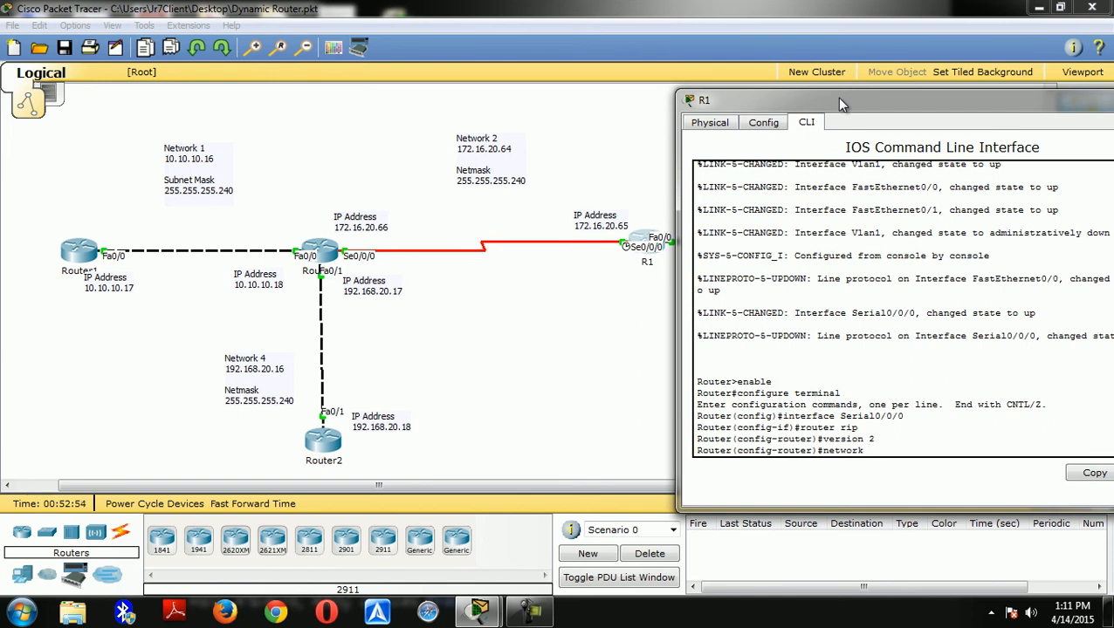
text( 172.16.20.64)
key(Return)
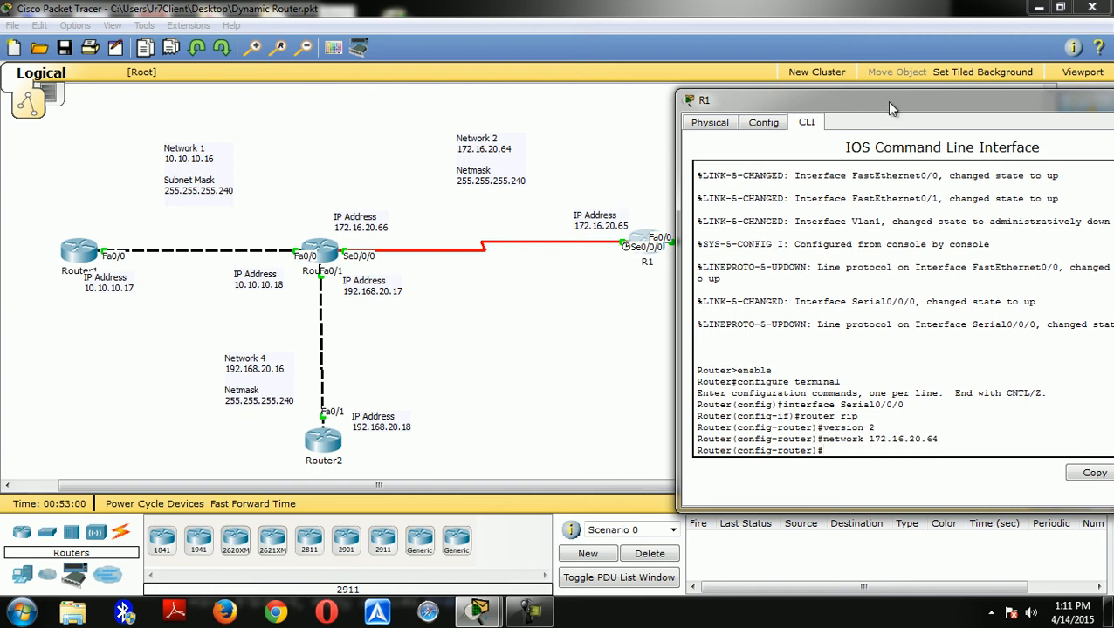
- Display R1's IP routing table and examine its RIP-learned routes
drag(884, 102, 718, 102)
text(do show i)
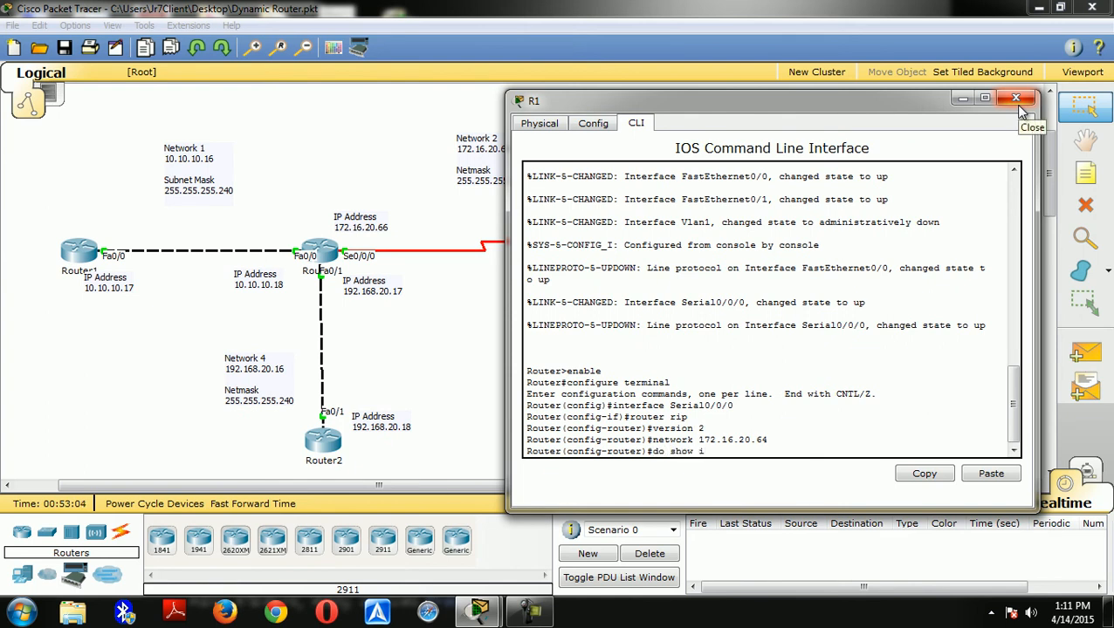
text(p route)
key(Return)
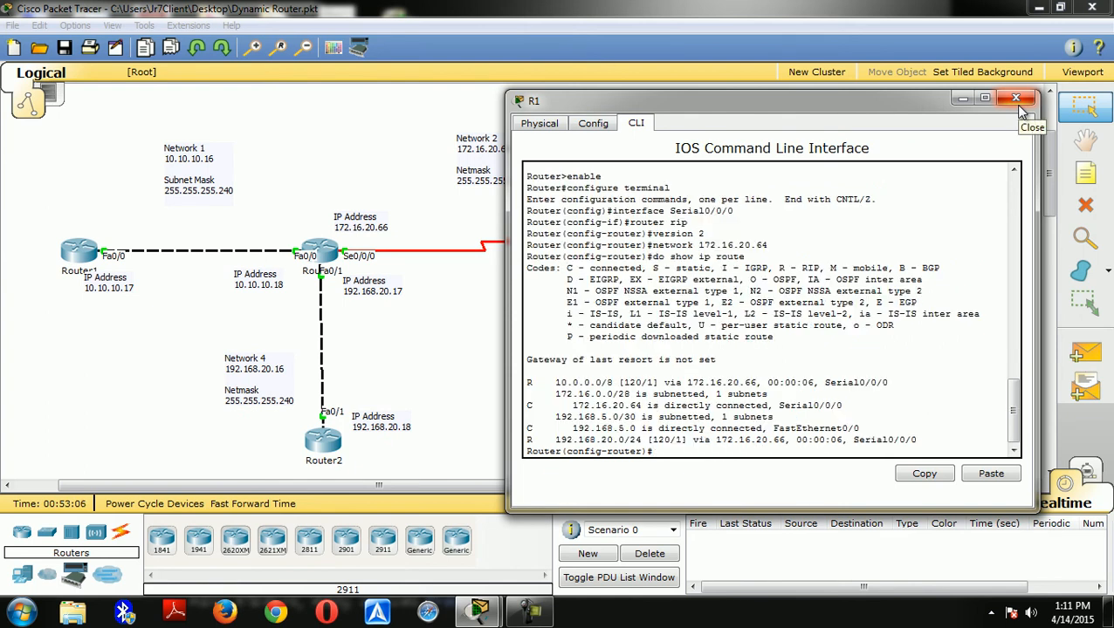
drag(777, 99, 927, 58)
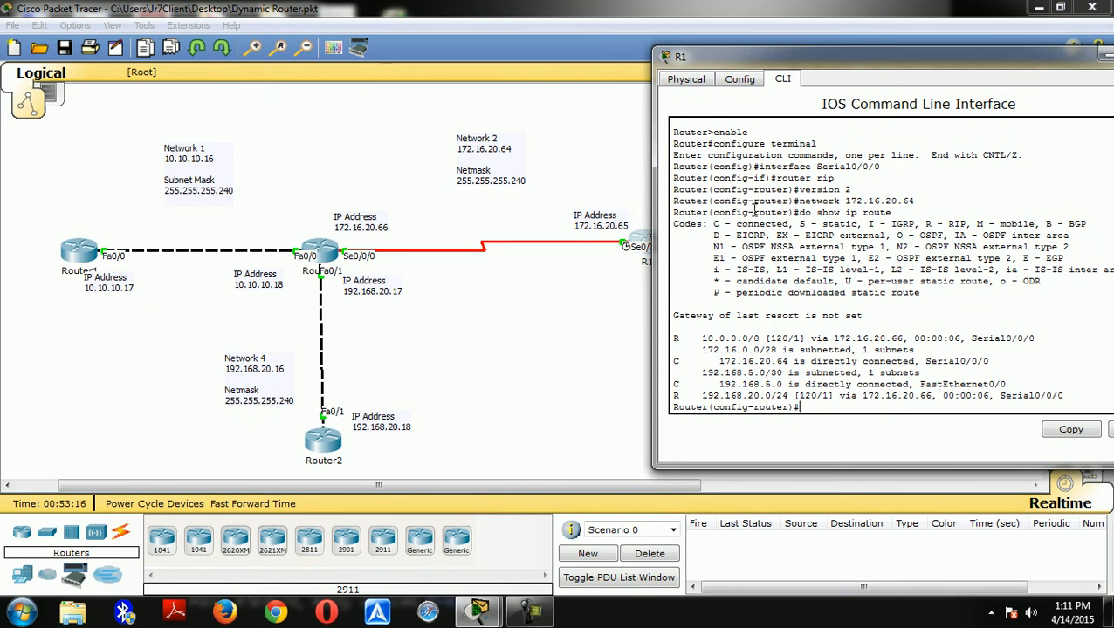
- Ping Router2 at 192.168.20.18 from R1's command line
drag(806, 58, 854, 56)
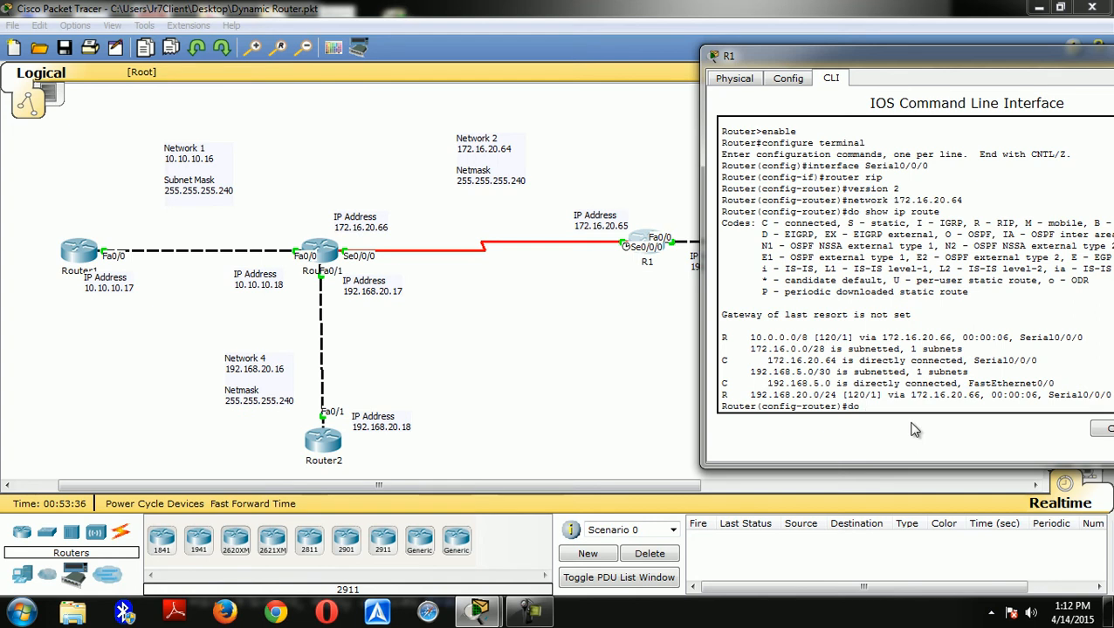
text(ng )
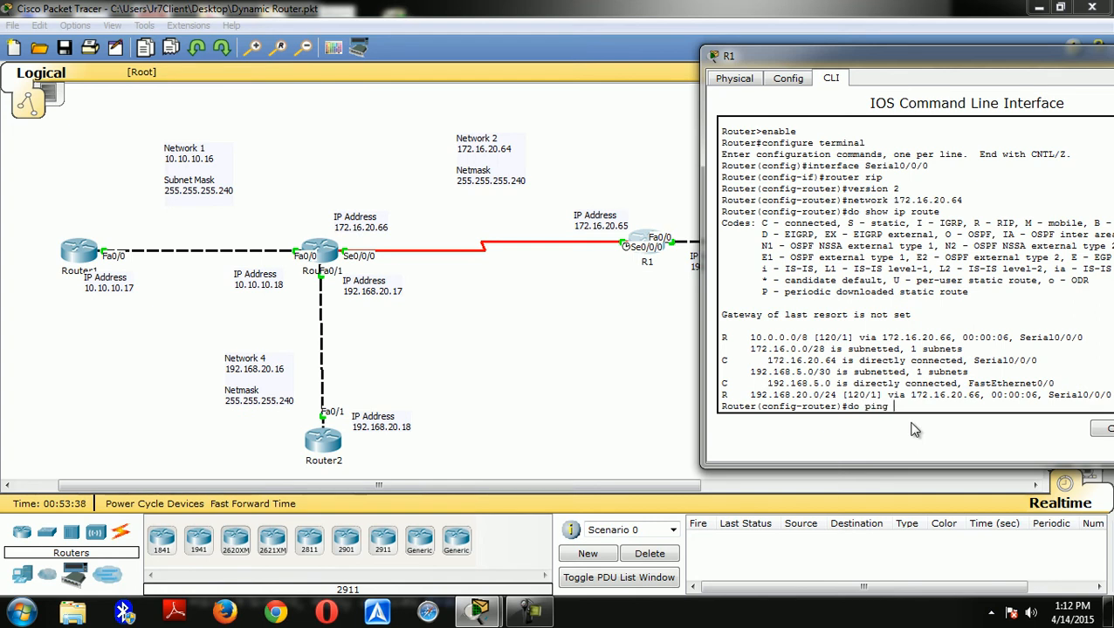
text(192.168.20.18)
key(Return)
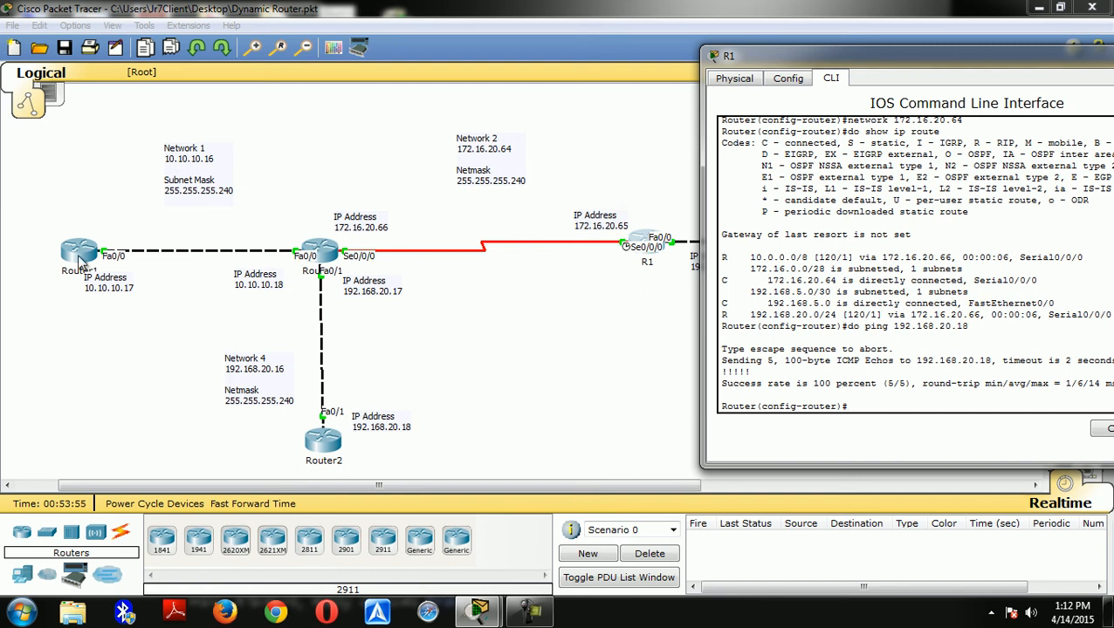
- Ping Router1 at 10.10.10.17 from R1's command line, and repeat the same ping once
key(Up)
key(BackSpace)
key(BackSpace)
key(BackSpace)
key(BackSpace)
key(BackSpace)
key(BackSpace)
key(BackSpace)
key(BackSpace)
key(BackSpace)
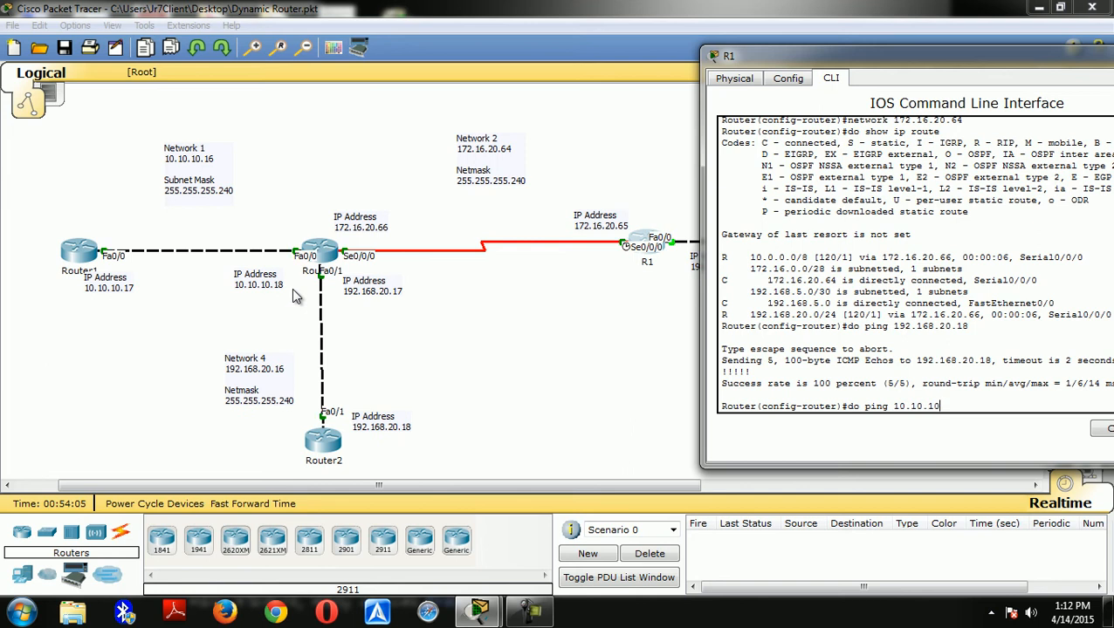
text(7)
key(Return)
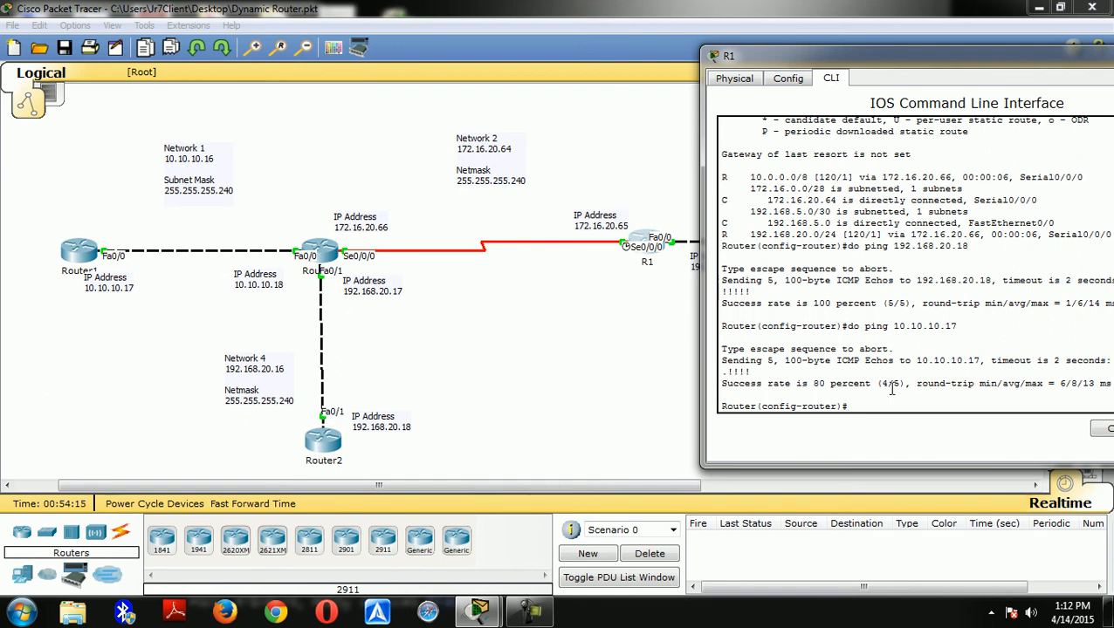
key(Up)
key(Return)
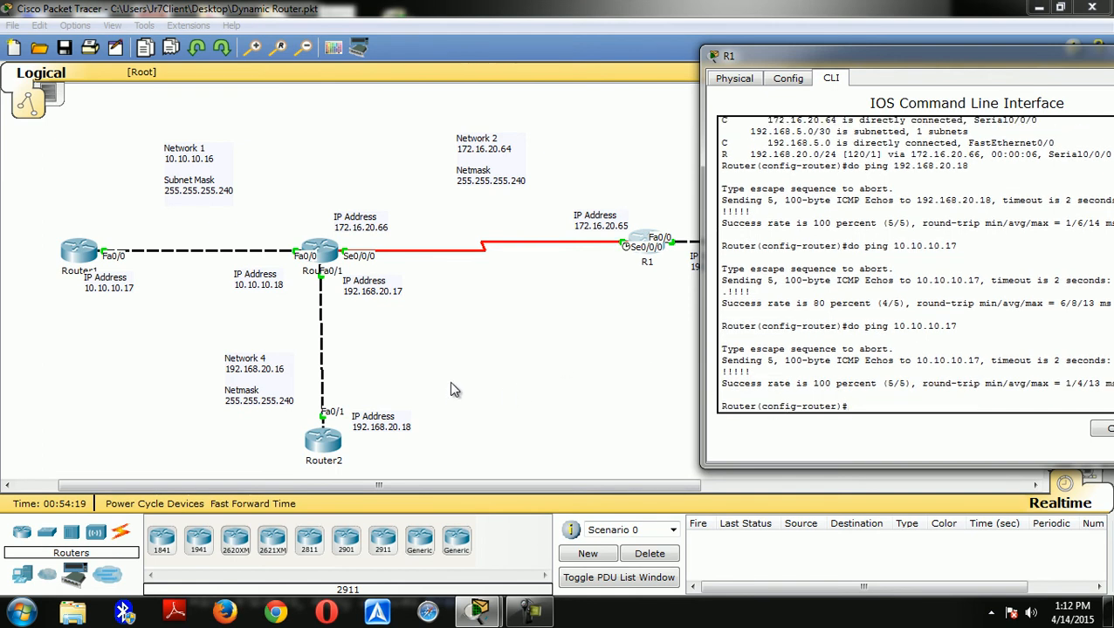
- Ping R1 at 172.16.20.65 from Router2's command line, and close Router2's window
drag(817, 61, 860, 52)
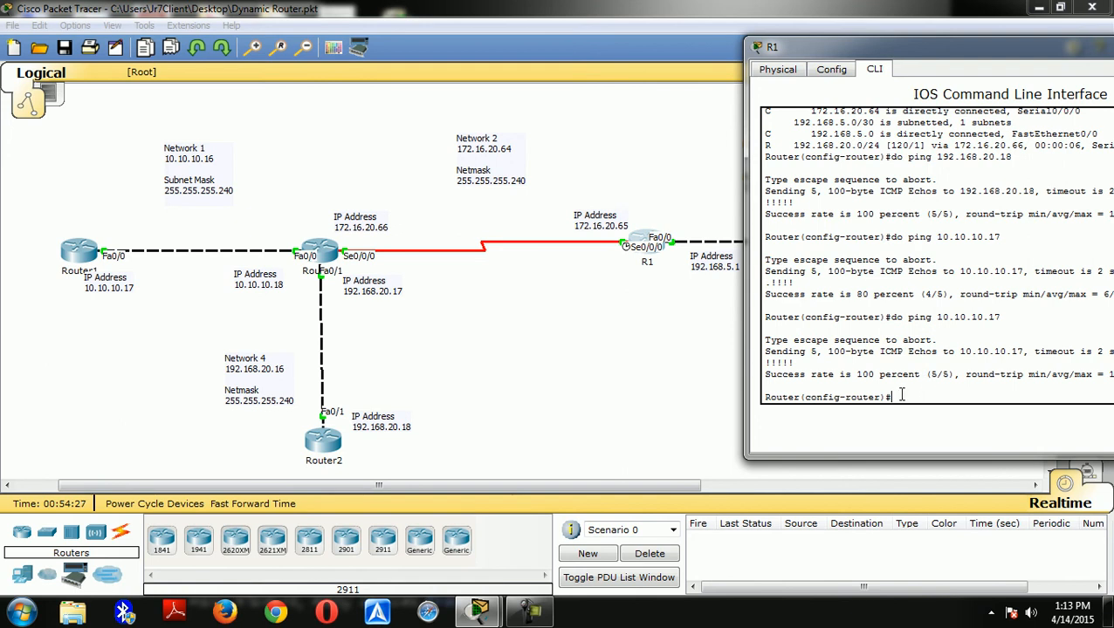
click(323, 440)
drag(482, 126, 716, 110)
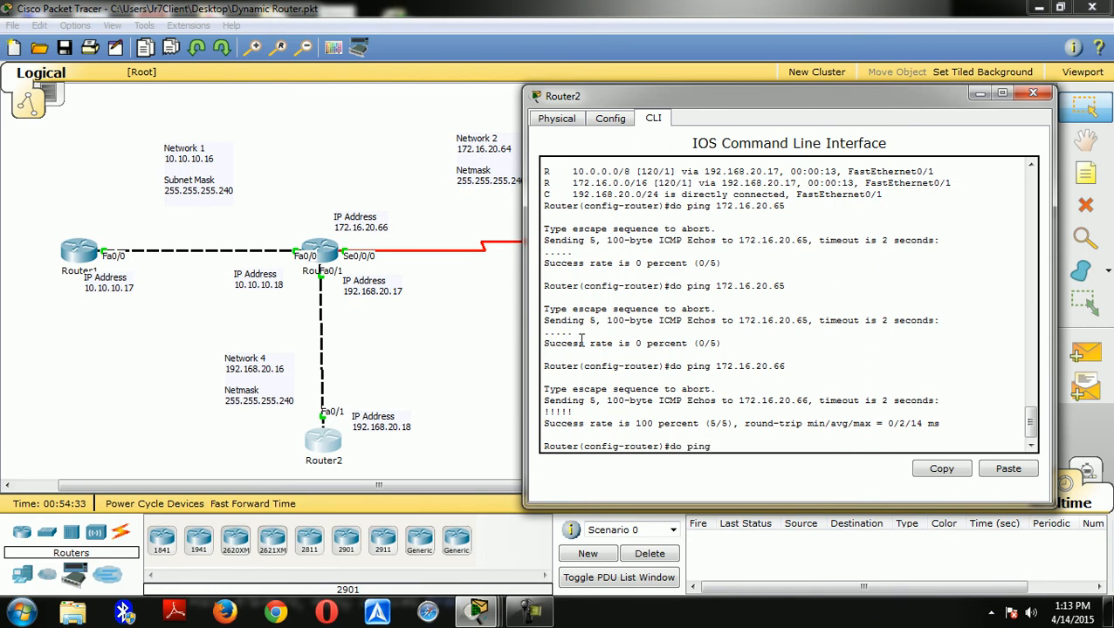
drag(733, 99, 923, 92)
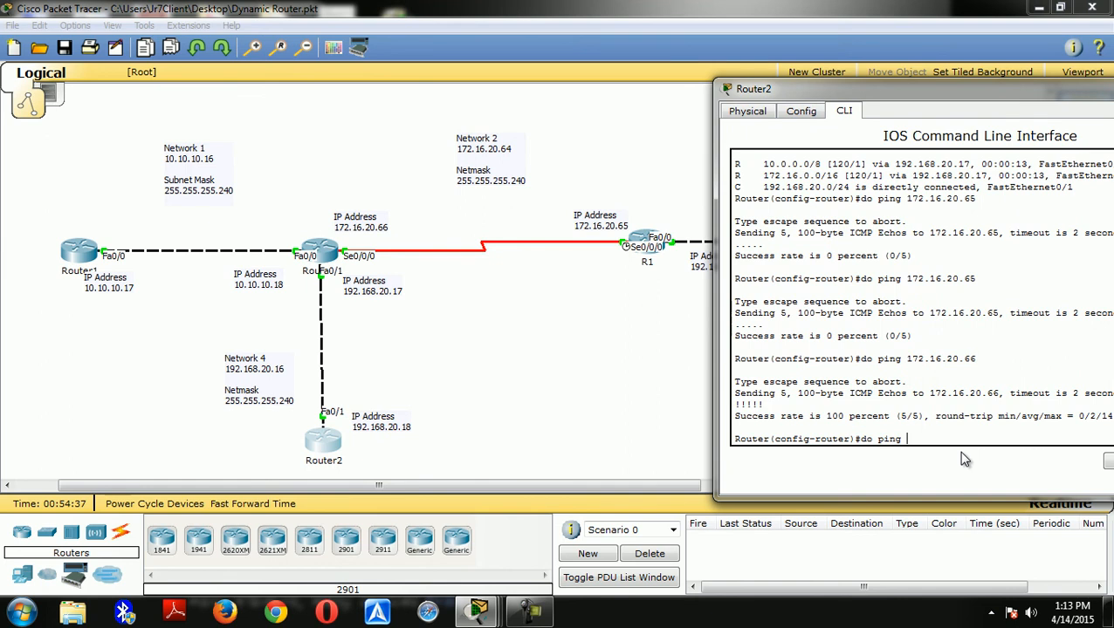
text(.20.65)
key(Return)
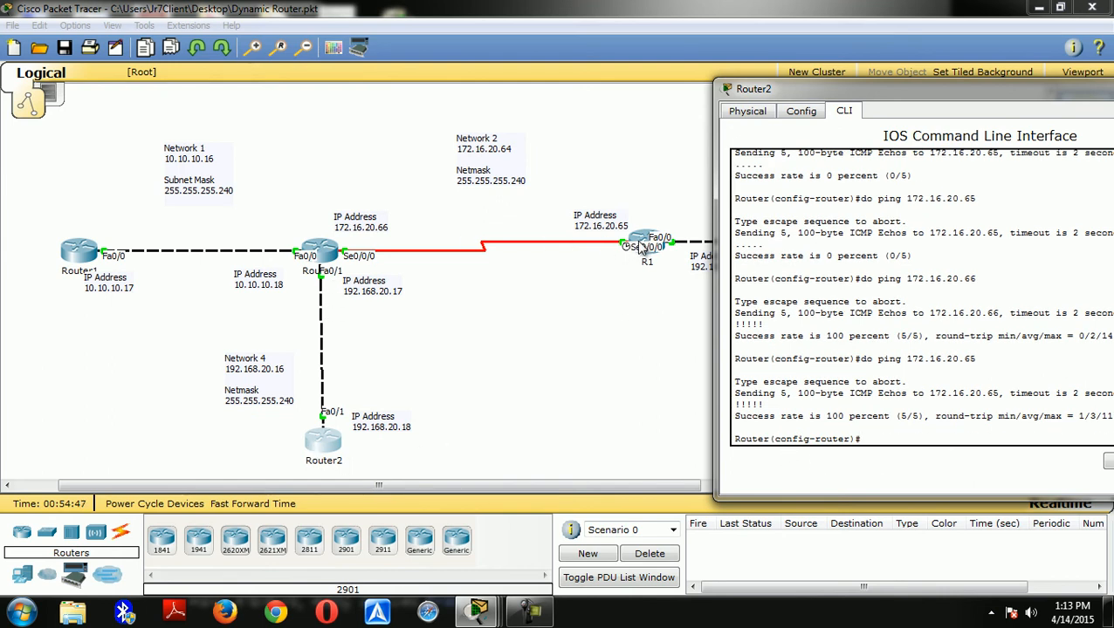
drag(915, 90, 188, 97)
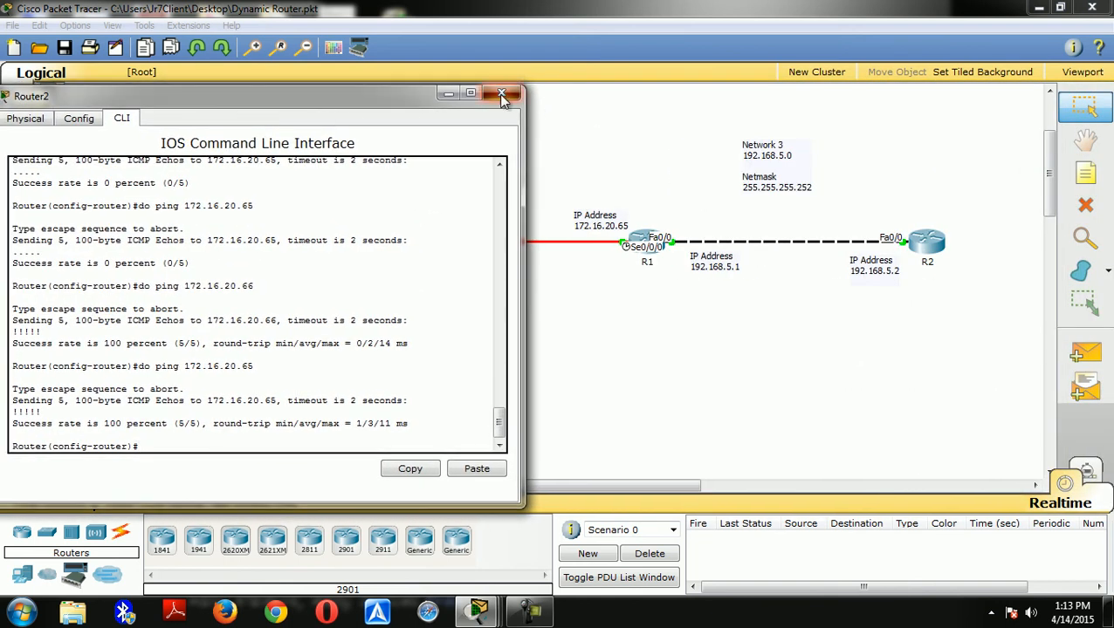
click(495, 91)
- Bring R1's window back, compare it with the topology around R2, and close it
click(647, 250)
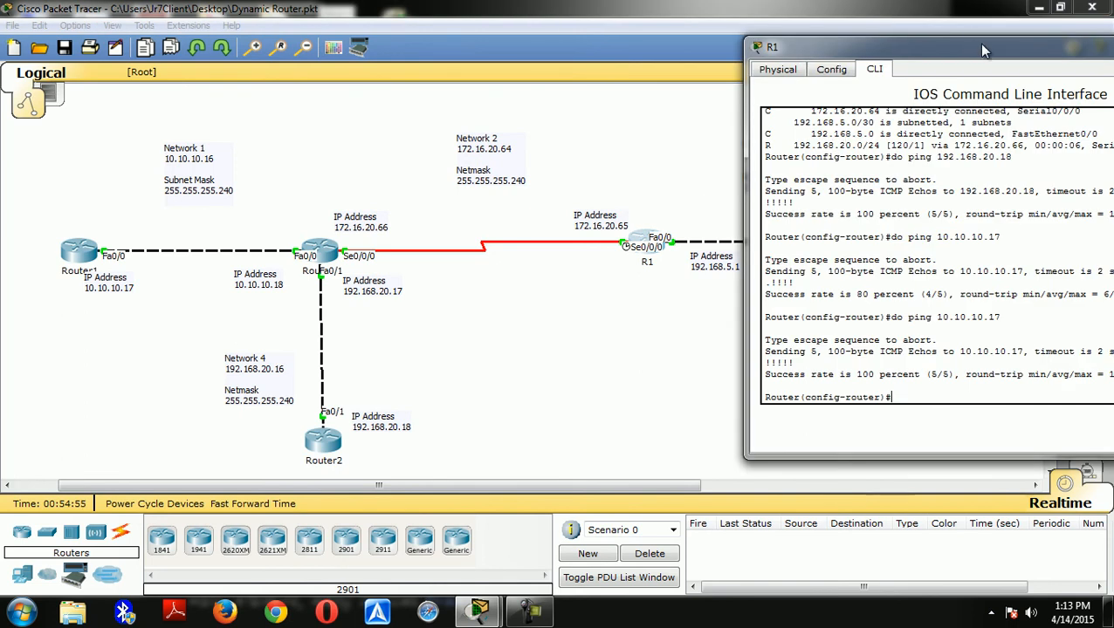
drag(980, 45, 914, 344)
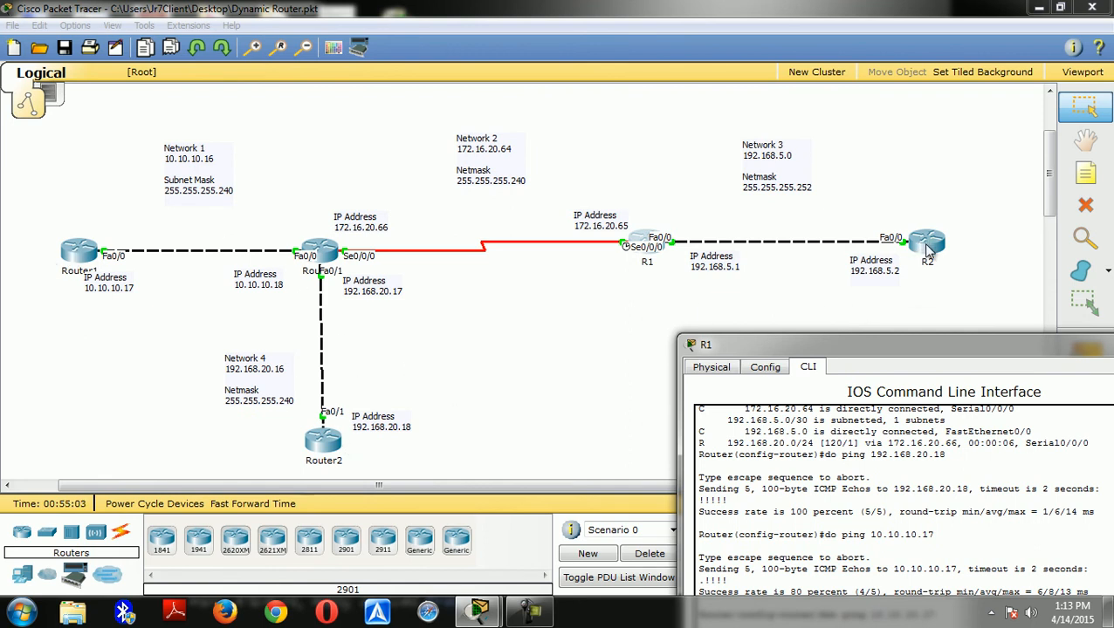
drag(860, 352, 805, 110)
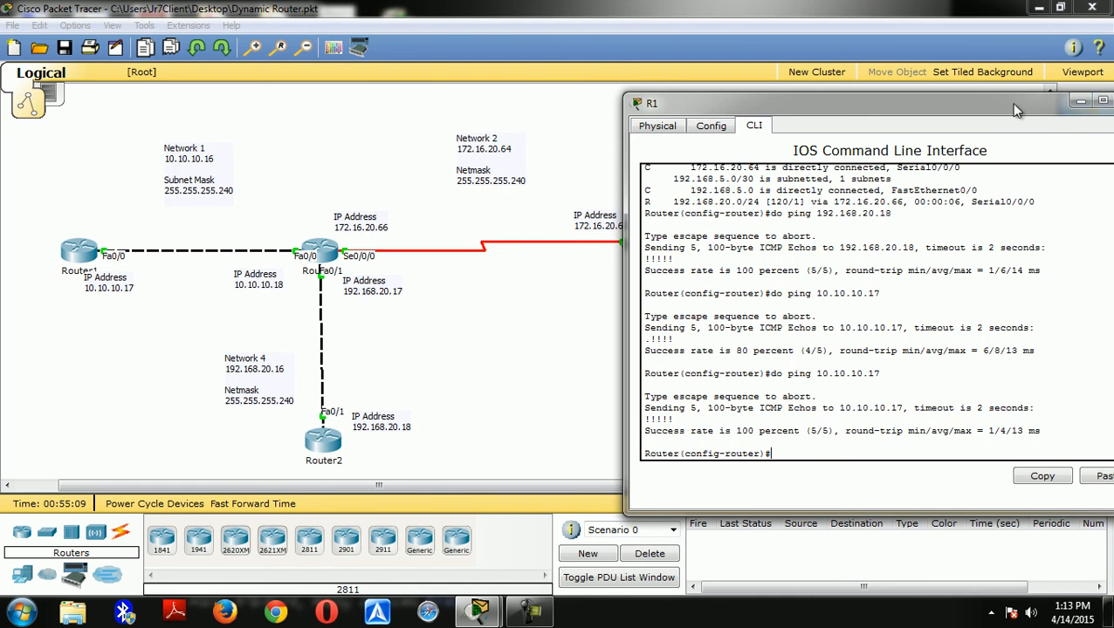
drag(1022, 99, 925, 106)
click(985, 105)
- Ping R1's FastEthernet address 192.168.5.1 from Router2's command line, and close the window
click(325, 439)
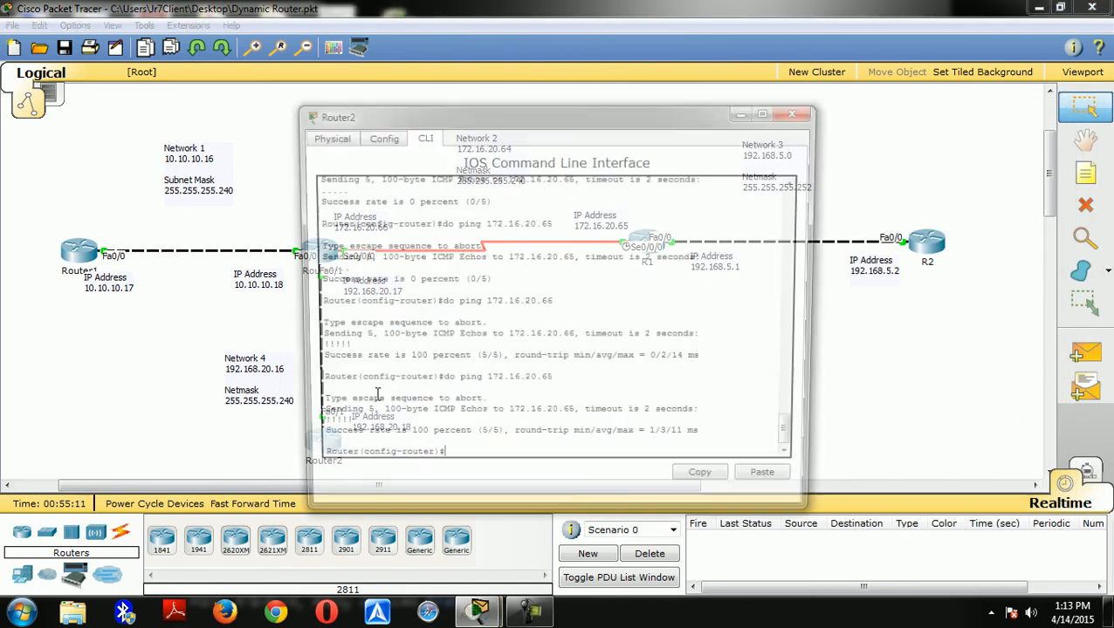
drag(618, 126, 276, 69)
text(do ping 192.1)
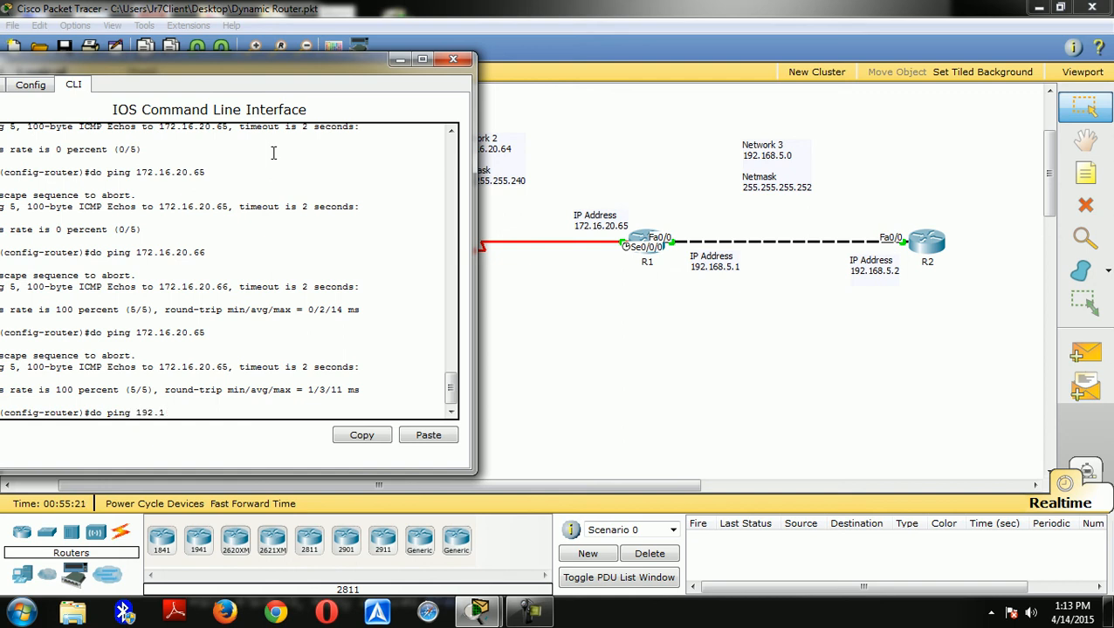
key(Return)
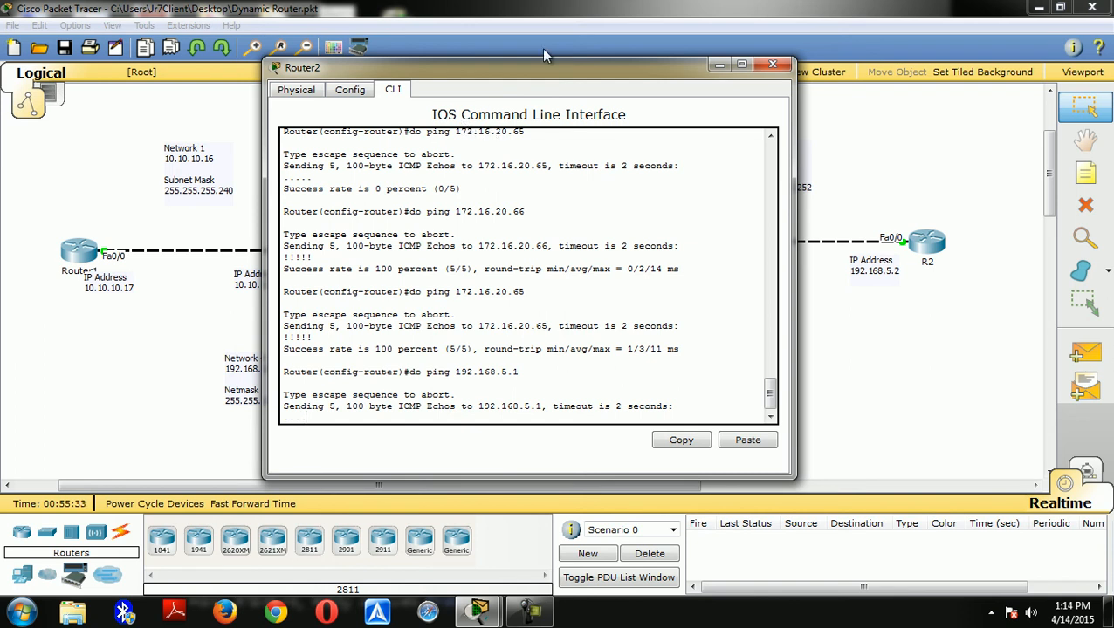
click(772, 65)
scroll(664, 223, up, 1)
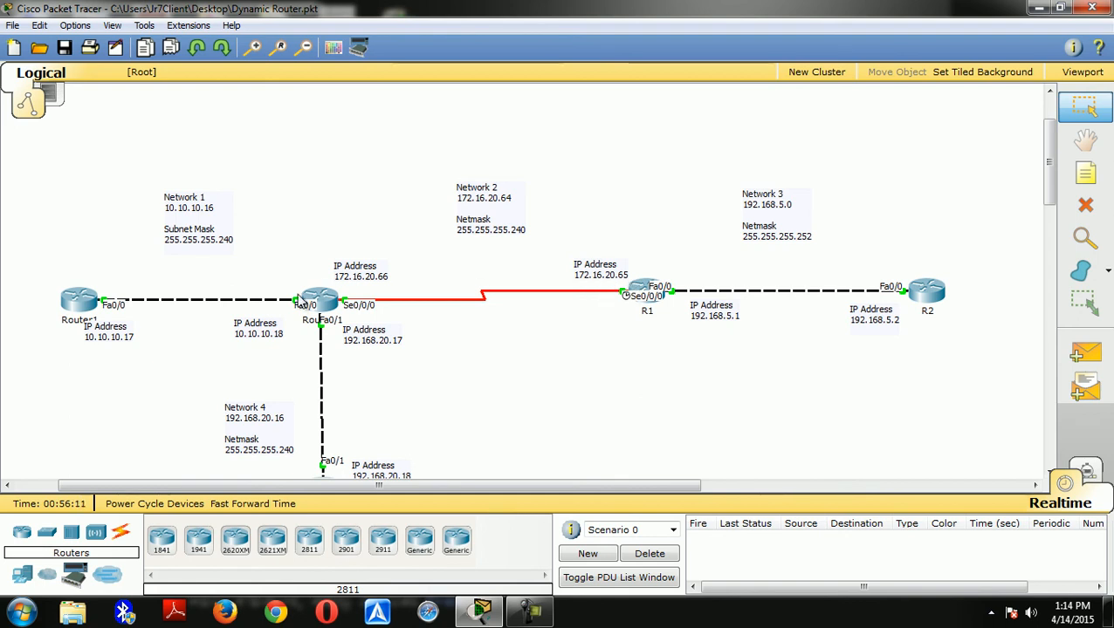
mouse_move(301, 301)
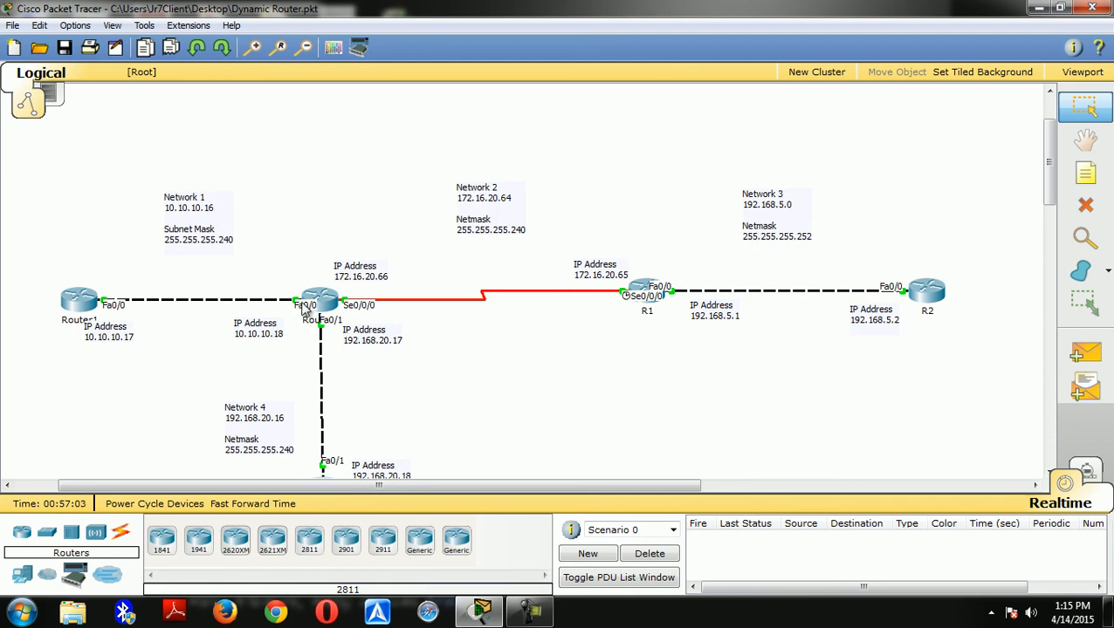
mouse_move(307, 323)
scroll(472, 327, down, 1)
scroll(472, 328, up, 1)
scroll(472, 327, down, 1)
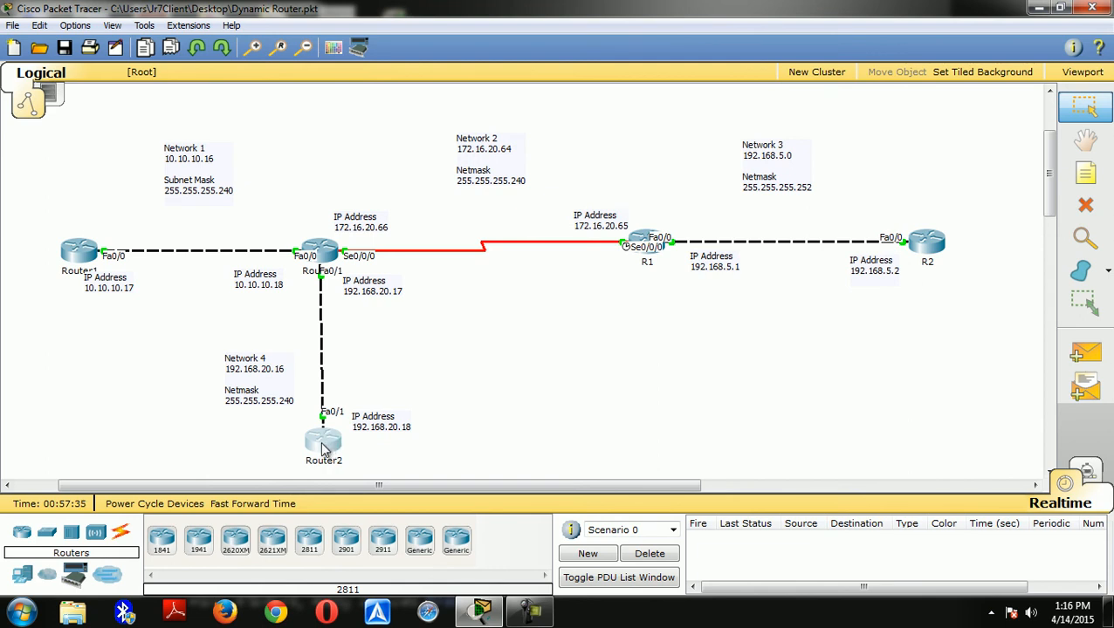
- Reopen R1's command line and place its window clear of the network diagram
mouse_move(923, 246)
click(645, 237)
drag(485, 115, 616, 94)
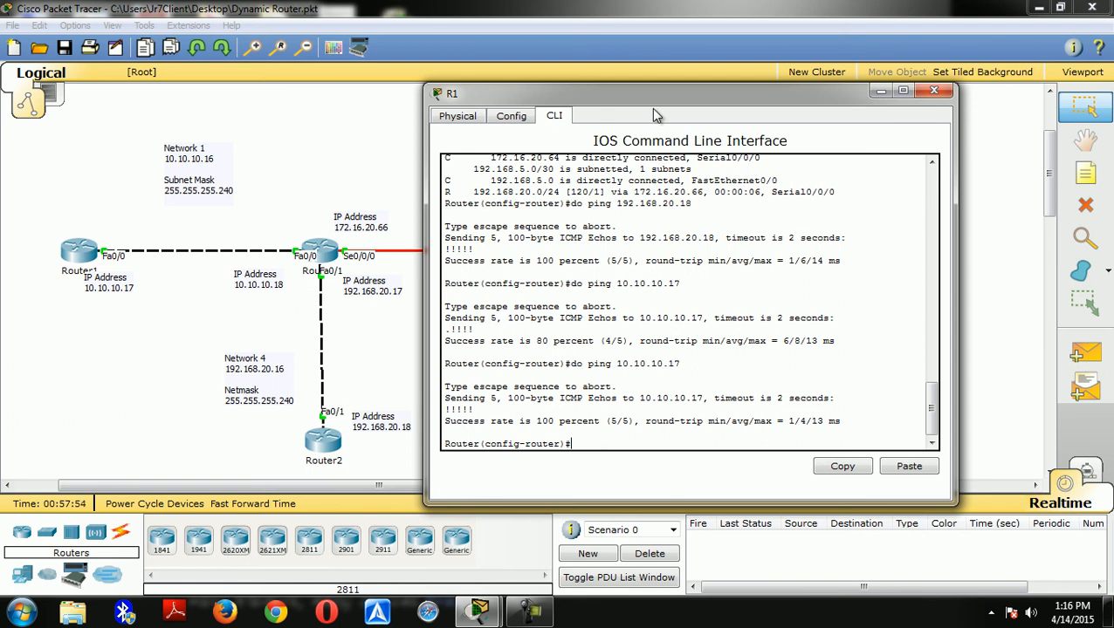
drag(656, 96, 739, 63)
text(router)
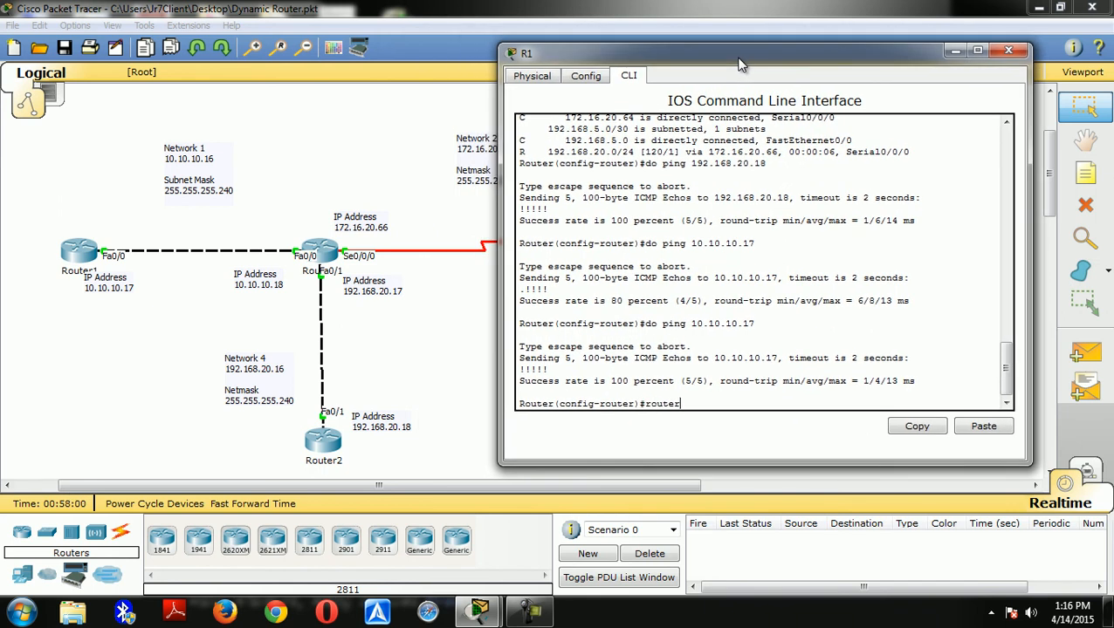
key(BackSpace)
key(BackSpace)
key(BackSpace)
- Advertise network 192.168.5.0 in R1's RIP configuration, and move the window to uncover R2
drag(864, 54, 436, 48)
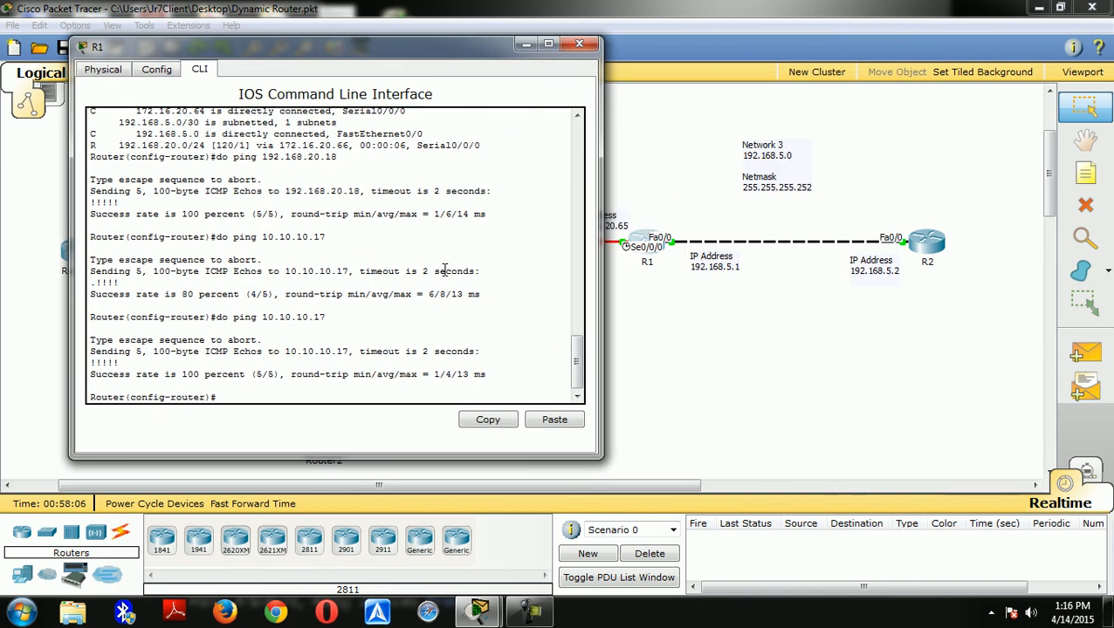
text(network 192.168.5.0)
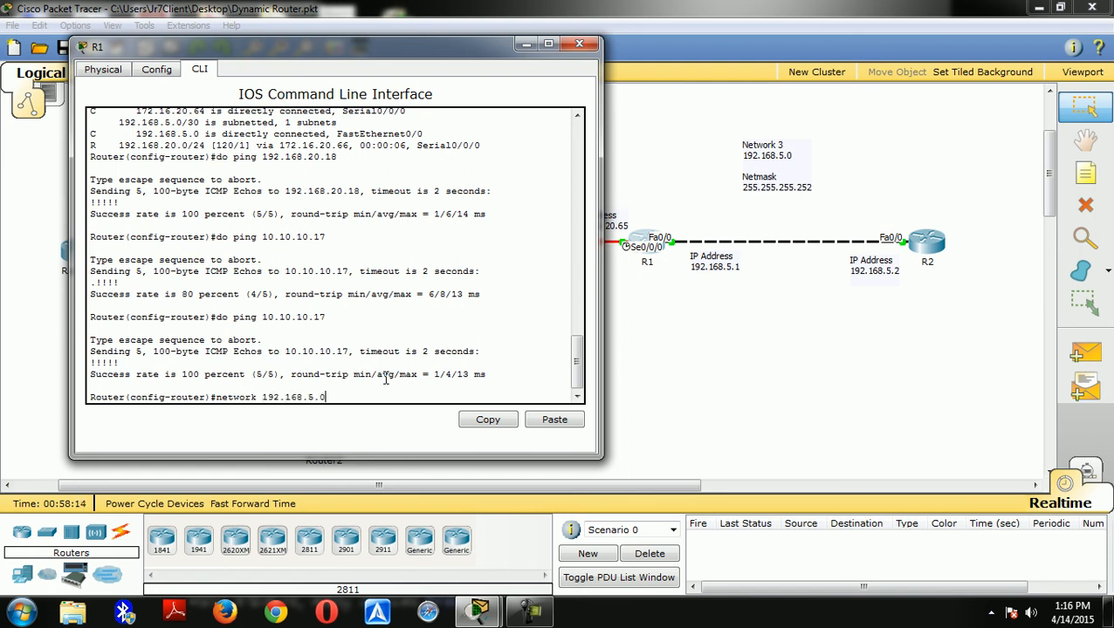
key(Return)
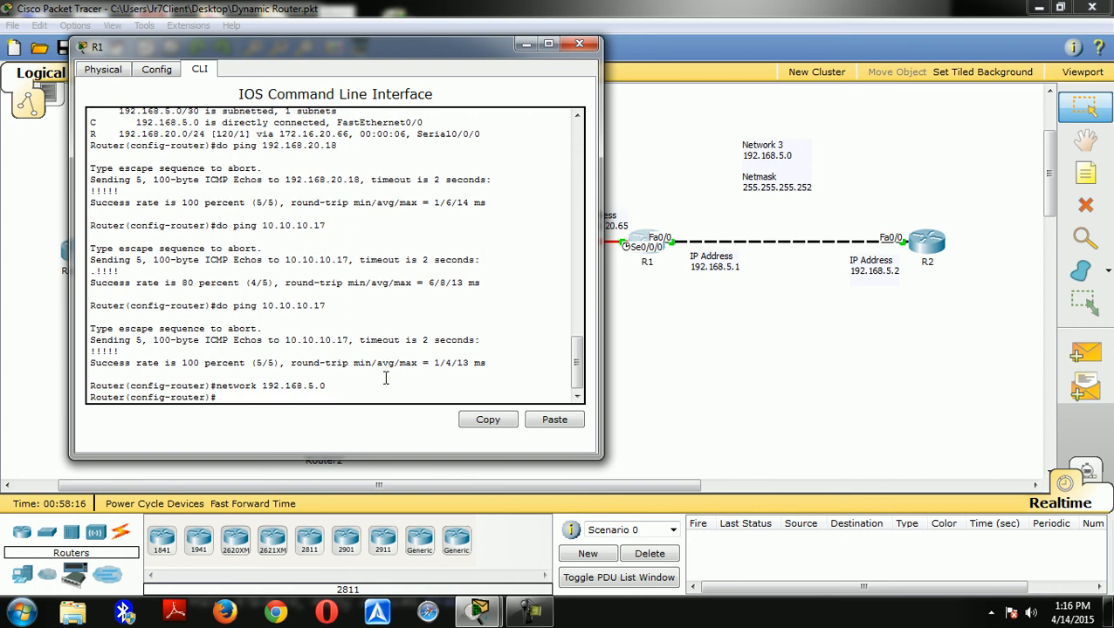
drag(387, 47, 270, 370)
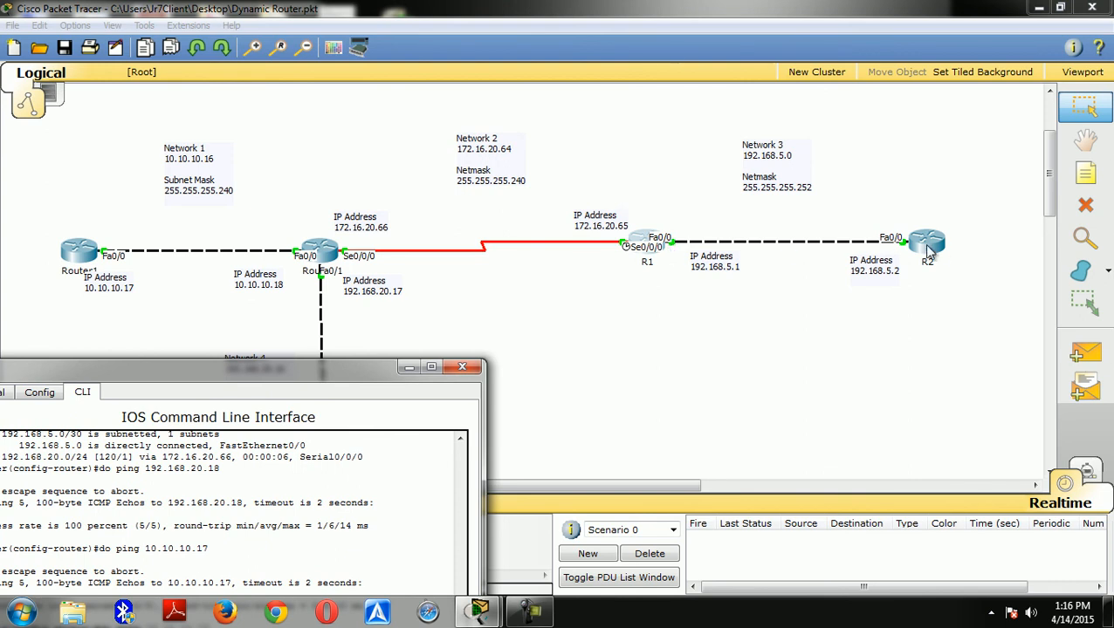
- Close R1's window and ping R1's FastEthernet address 192.168.5.1 again from Router2's command line
drag(380, 371, 781, 368)
click(862, 364)
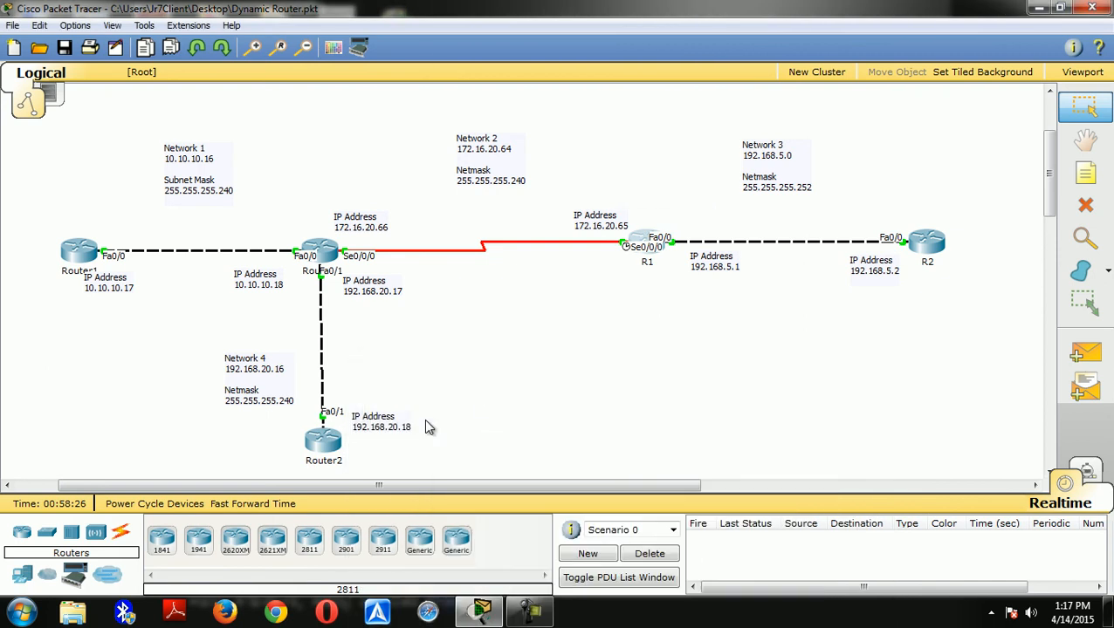
click(323, 444)
drag(544, 123, 799, 122)
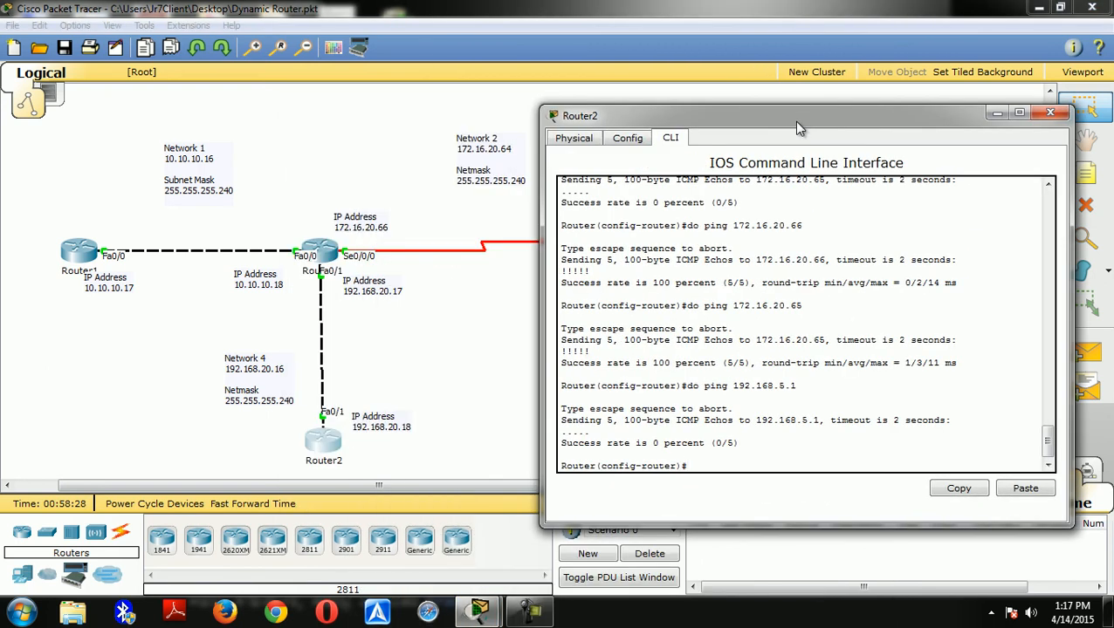
text(do ping)
drag(794, 113, 297, 10)
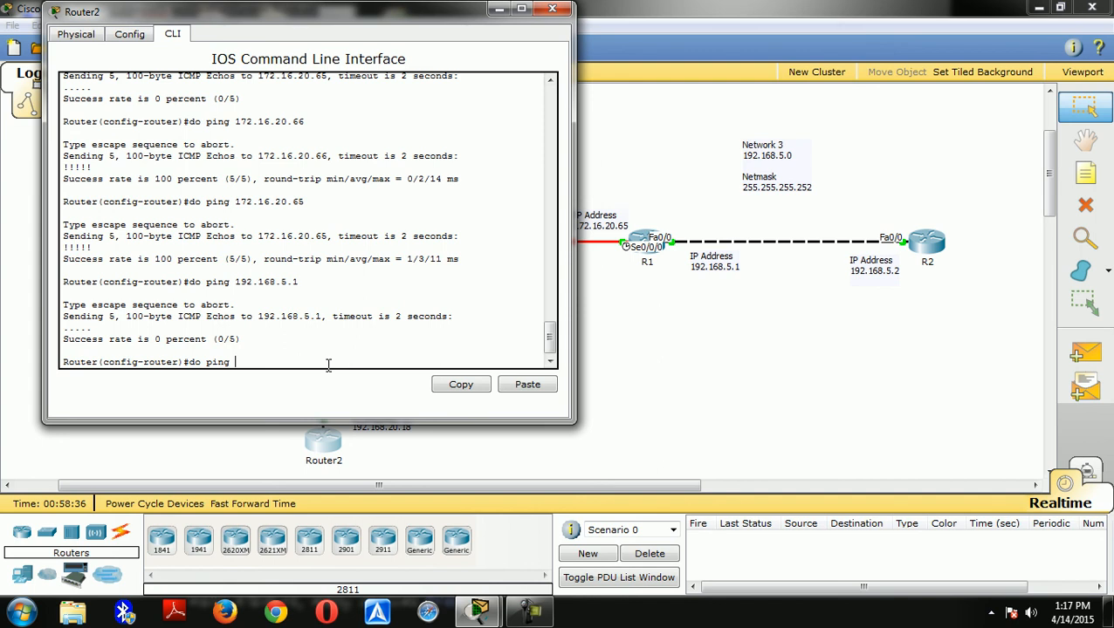
text(192.168.5.1)
key(Return)
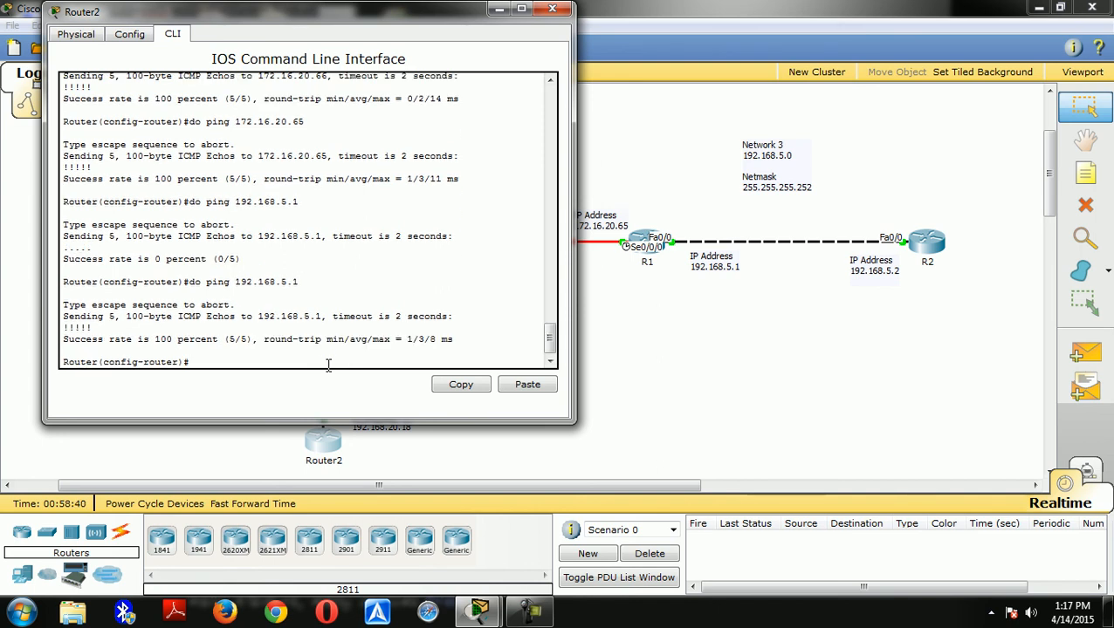
- Ping R2's address 192.168.5.2 from Router2's command line
key(Up)
text(2)
key(Return)
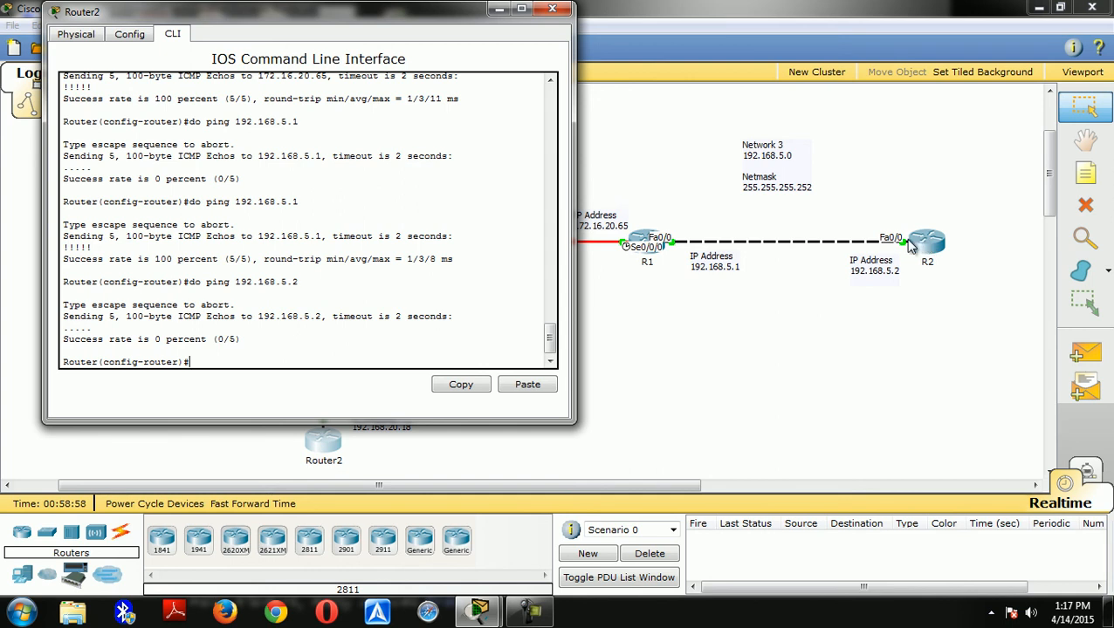
- Open R2's command line and enter privileged mode and global configuration mode
click(927, 245)
click(421, 136)
drag(468, 113, 275, 102)
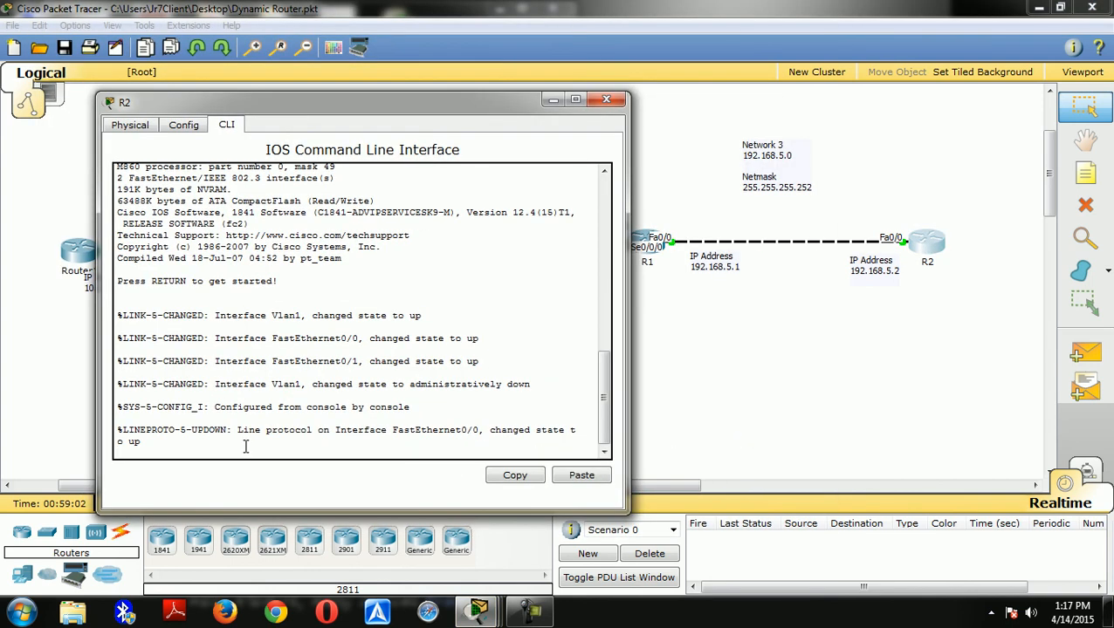
key(Return)
text(en)
key(Return)
text(conf)
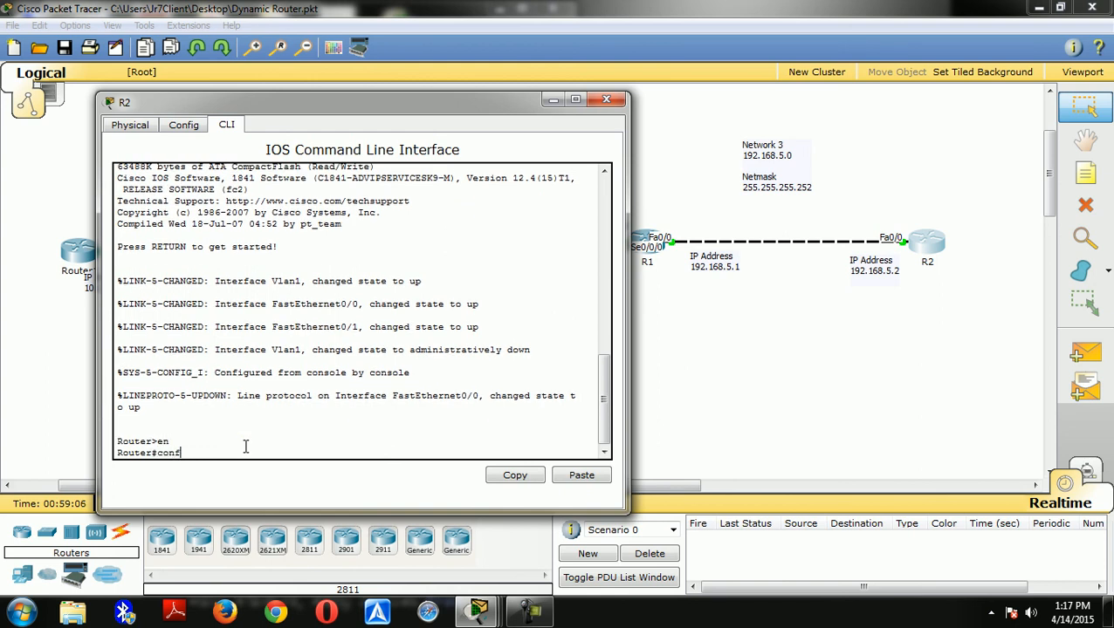
text(igure terminal)
key(Return)
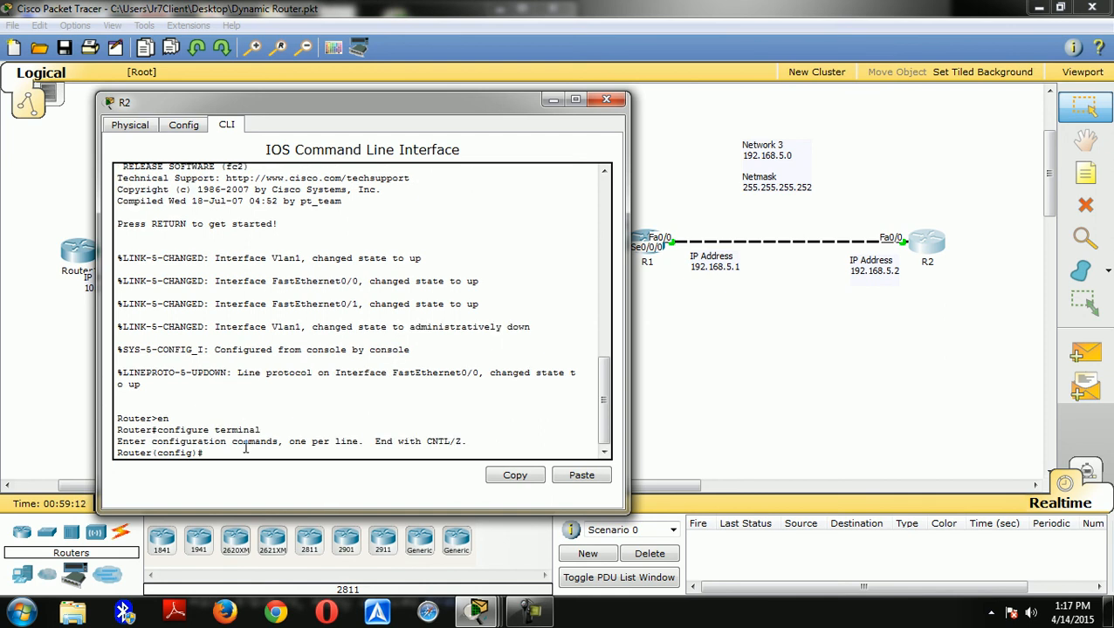
- Enable RIP version 2 on R2 and advertise network 192.168.5.0
text(router rip)
key(Return)
text(version)
key(BackSpace)
text(2)
key(Return)
key(Up)
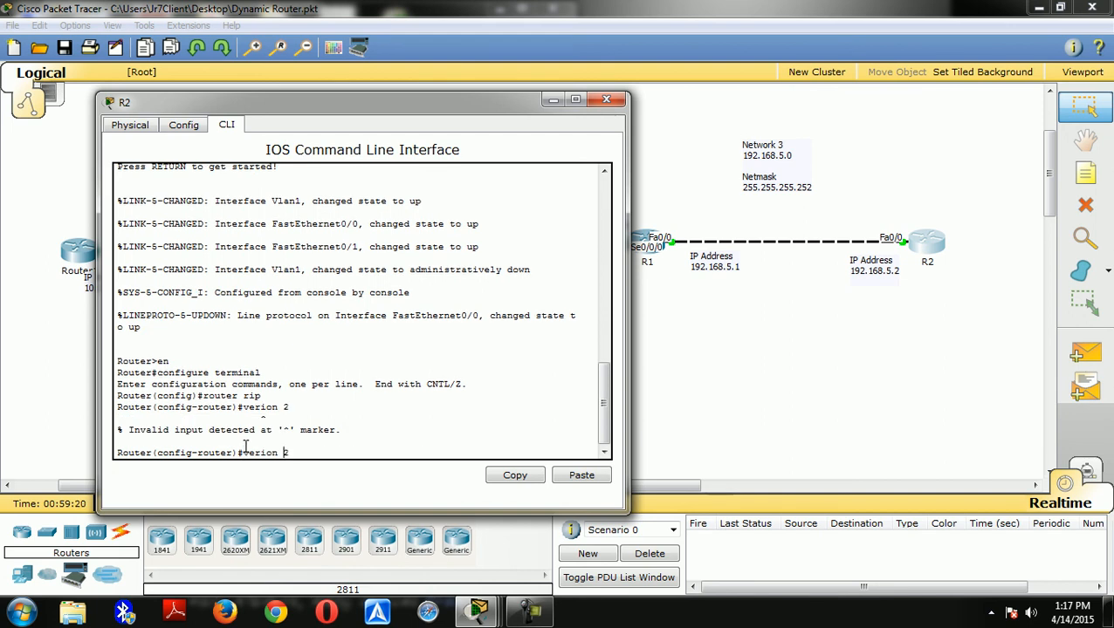
key(Left)
key(Left)
key(Left)
text(s)
key(Return)
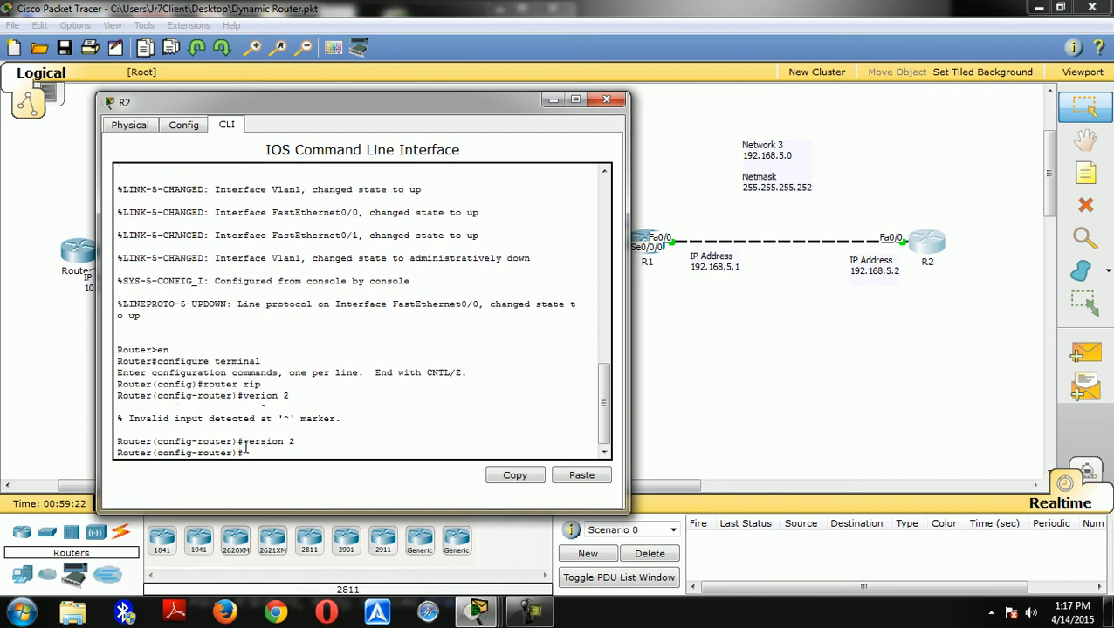
text(network 192.168.500)
key(Return)
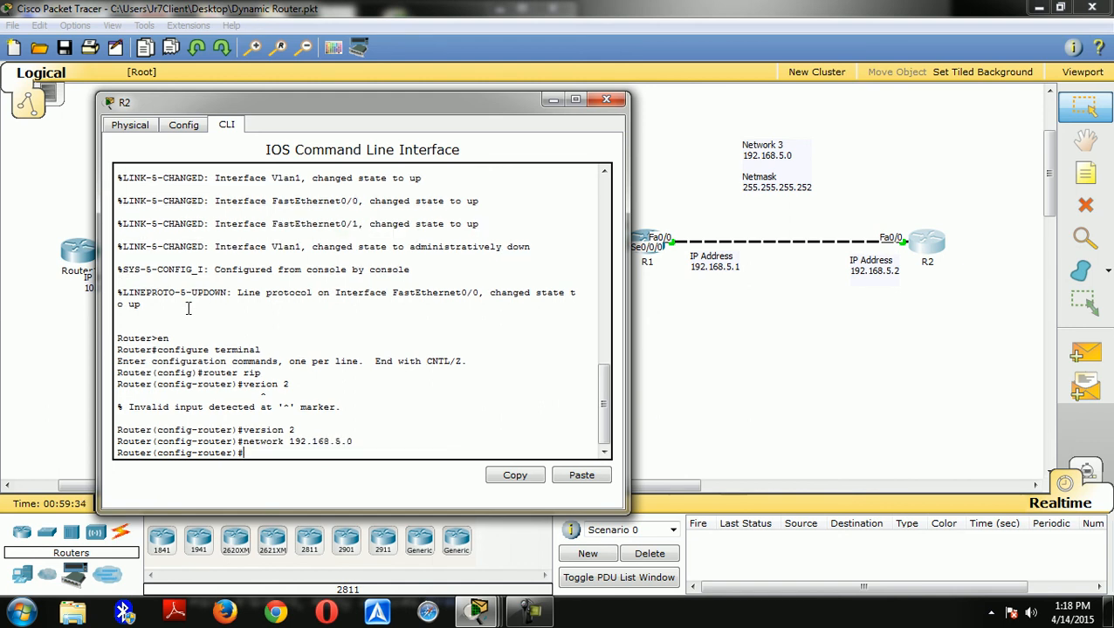
- Show R2's IP routing table and compare its RIP routes with the networks in the topology
text(do show ip route)
drag(430, 102, 779, 74)
key(Return)
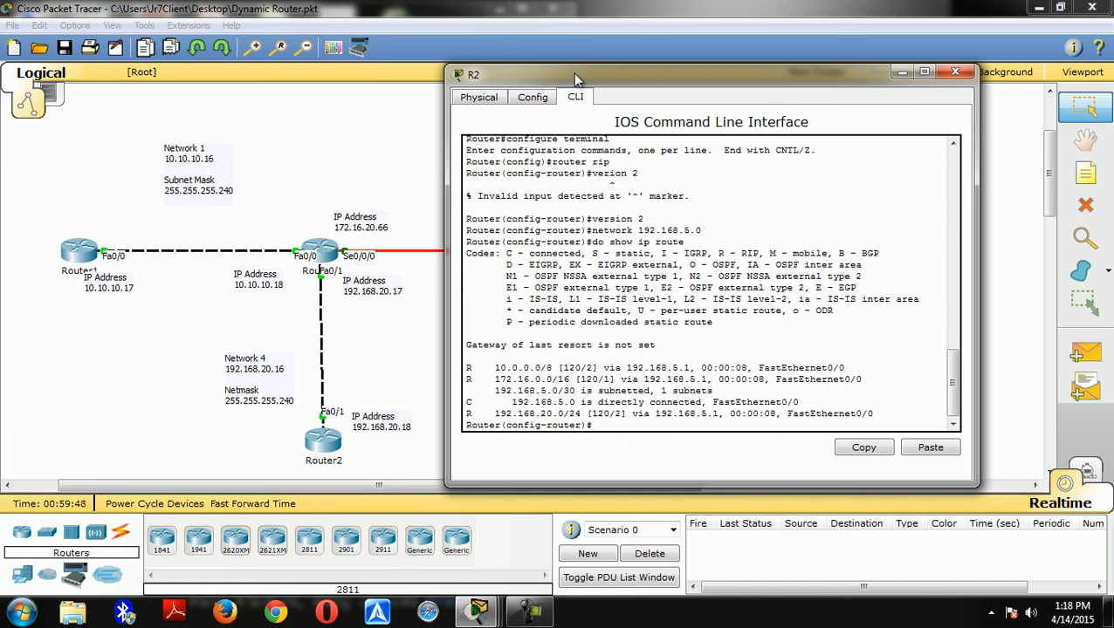
drag(572, 73, 838, 71)
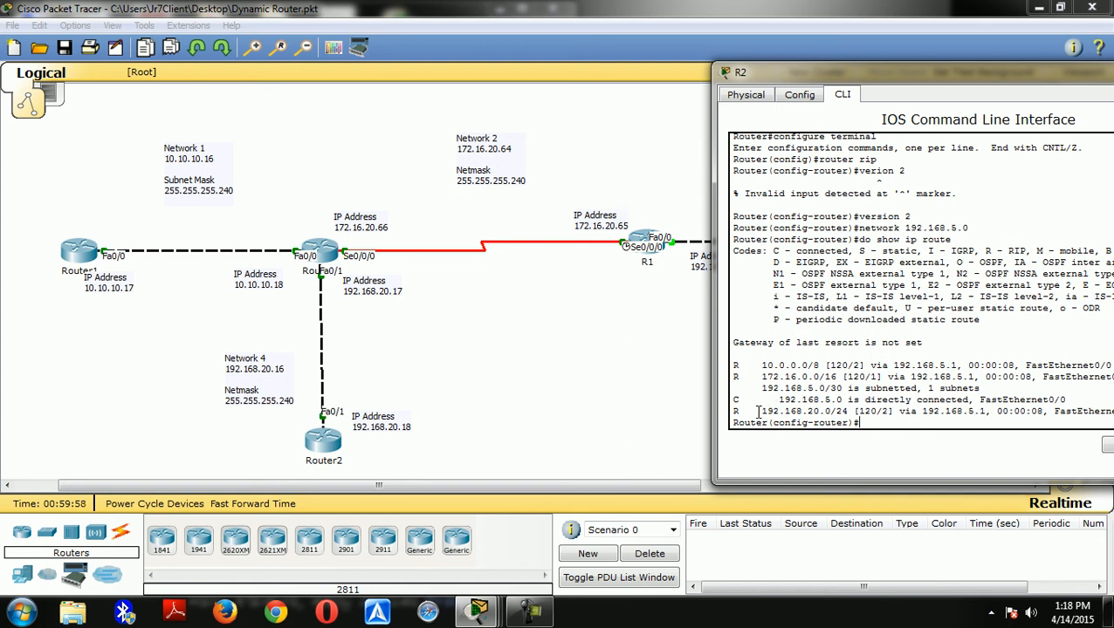
drag(825, 72, 957, 89)
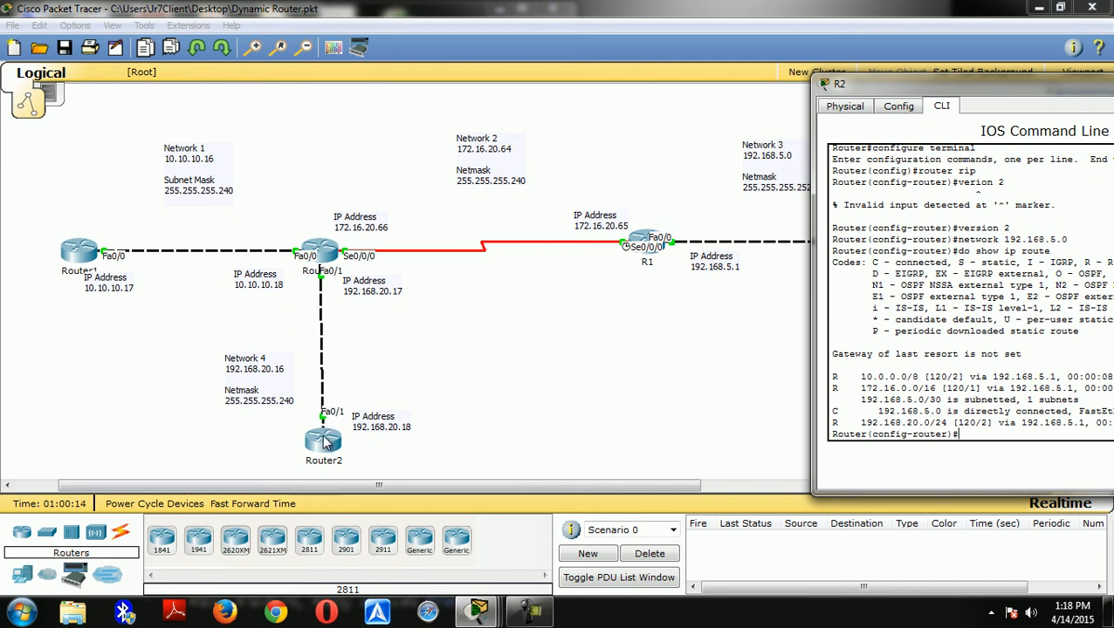
- Ping Router2's address 192.168.20.18 from R2's command line, and close R2's window
drag(947, 84, 528, 64)
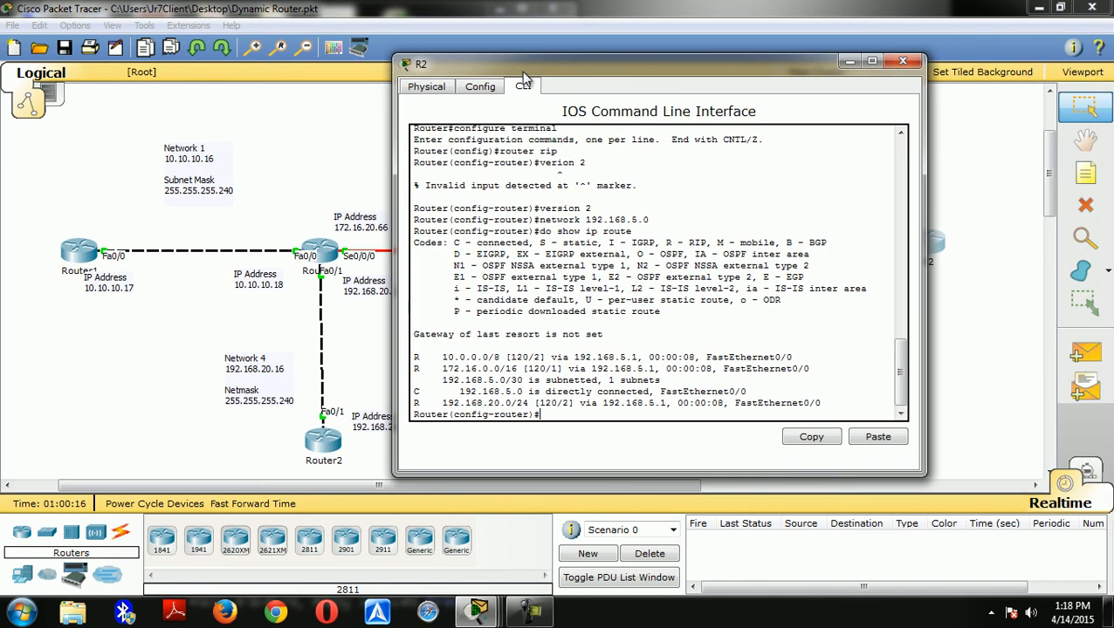
text(ping)
drag(622, 68, 813, 63)
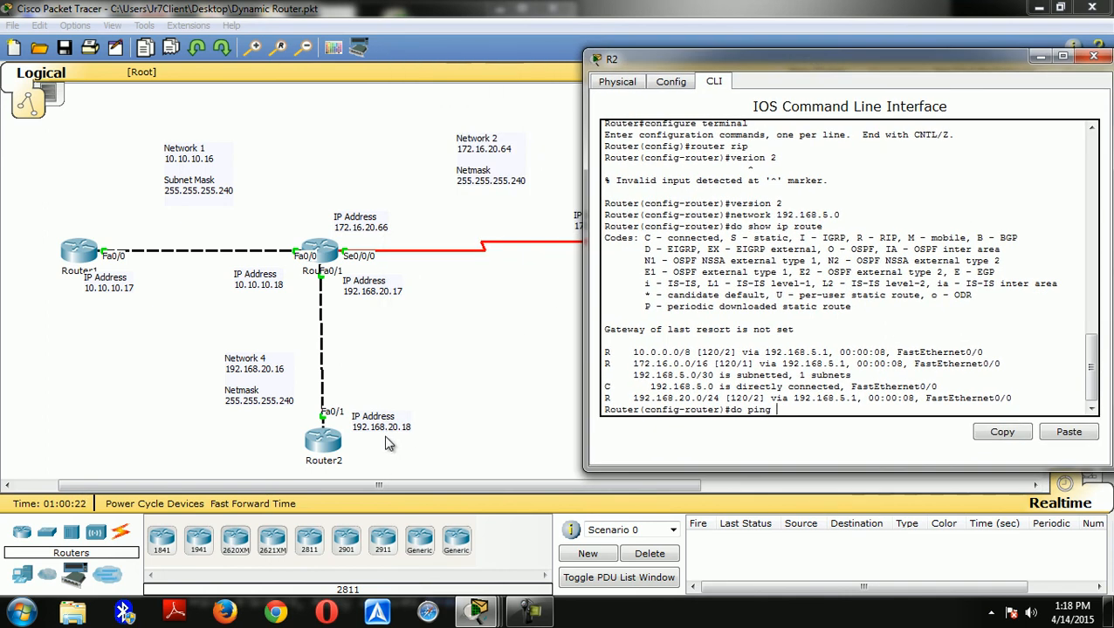
text(g 192.168.20.18)
key(Return)
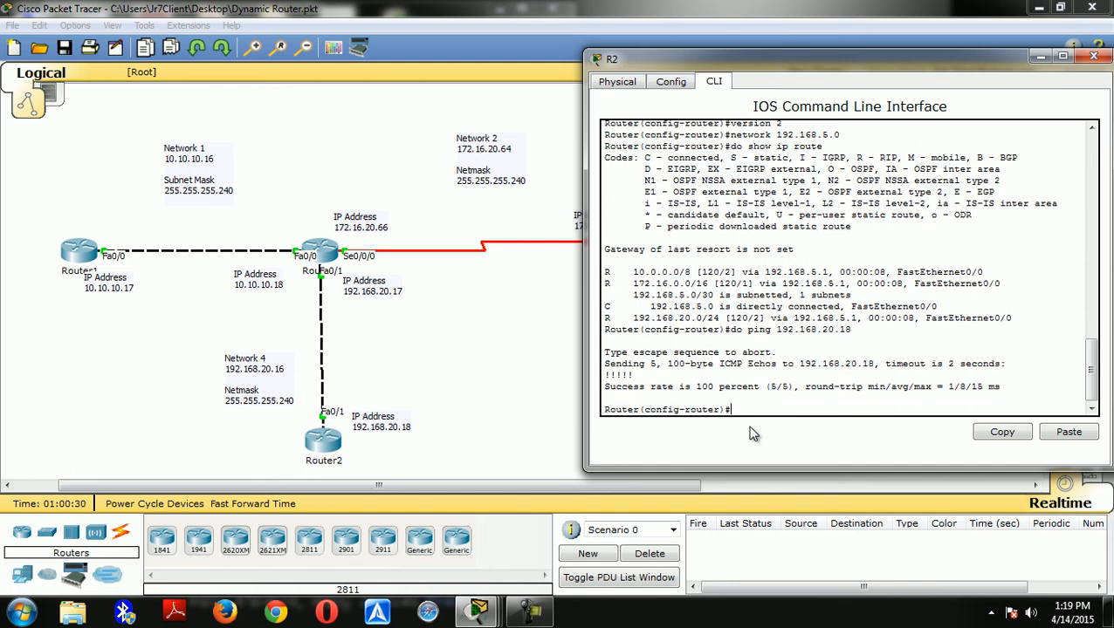
click(1093, 56)
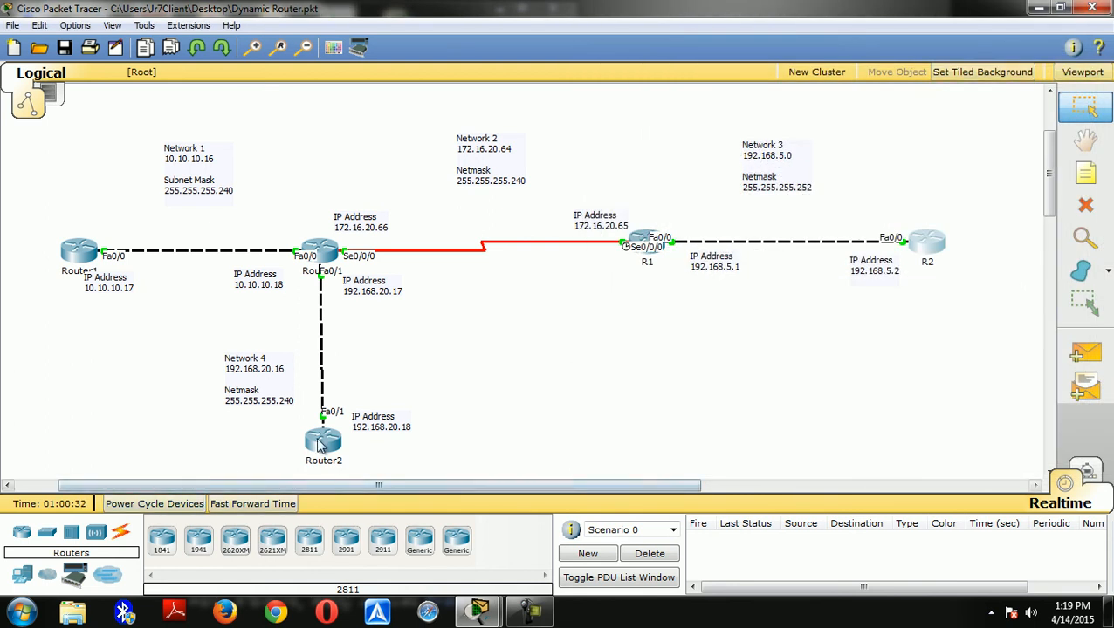
- Reopen Router2's command line, repeat the ping to R2's address 192.168.5.2, and close the window
click(318, 444)
text(do ping 192.168.5.2)
key(Return)
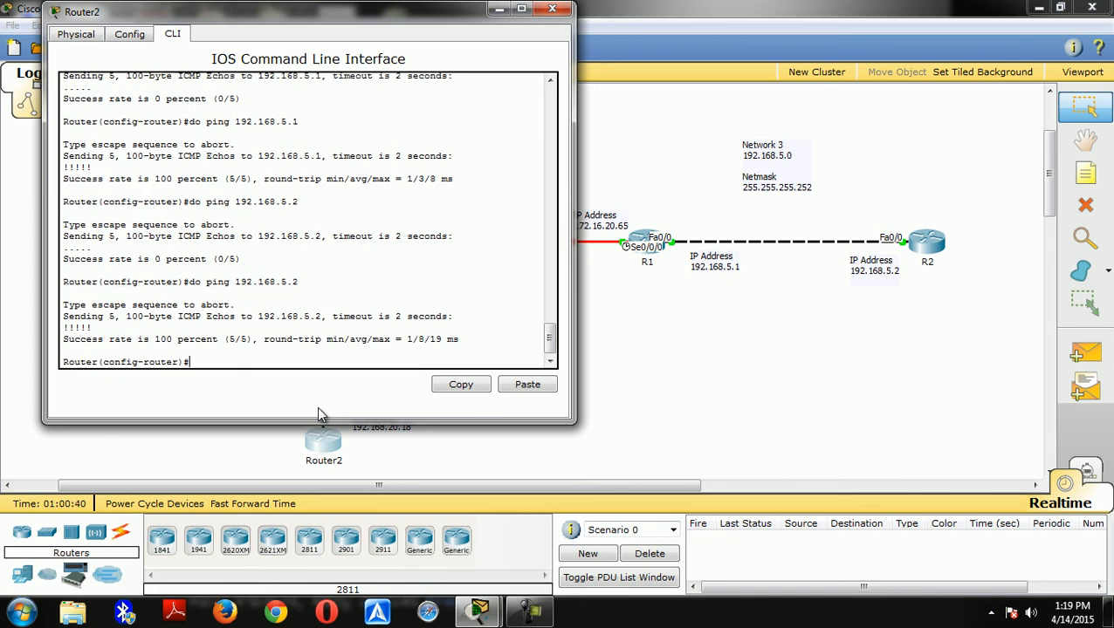
click(552, 8)
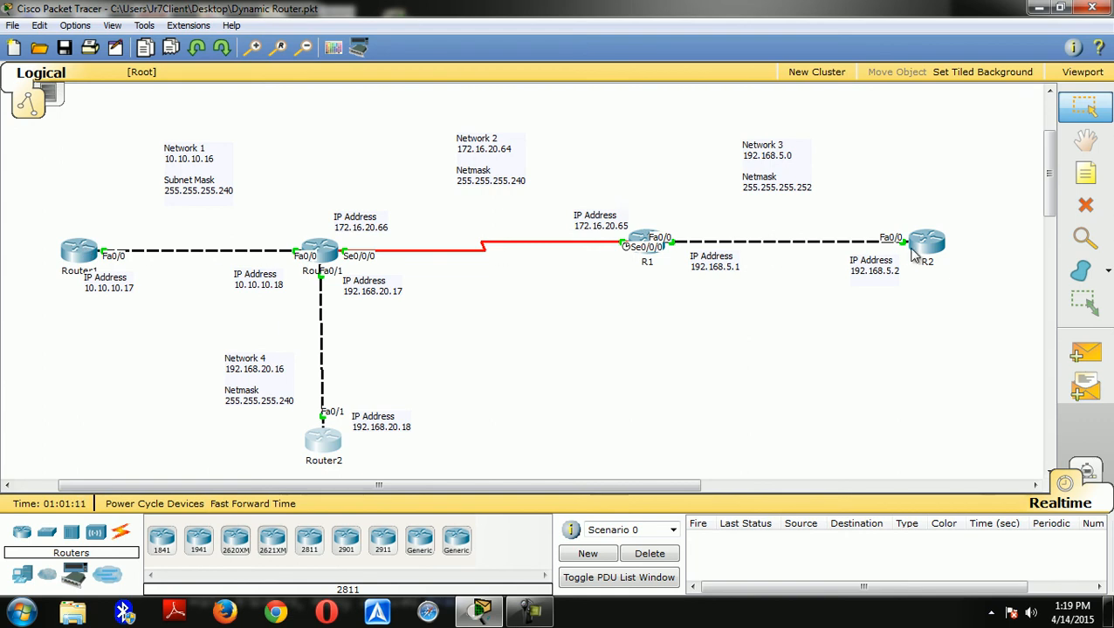
mouse_move(912, 250)
mouse_move(632, 246)
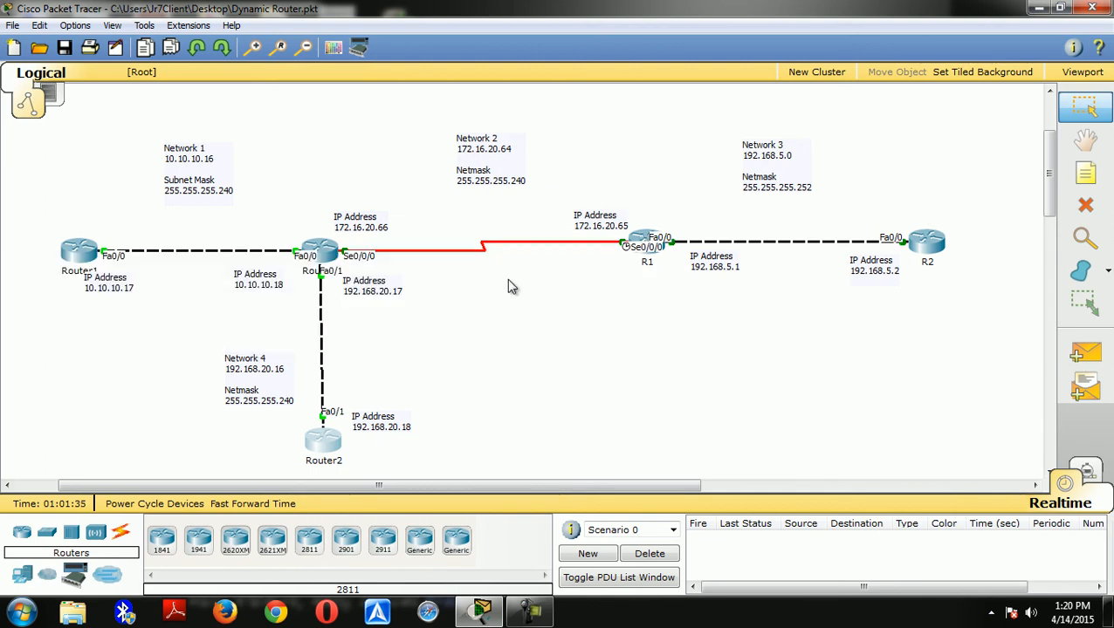